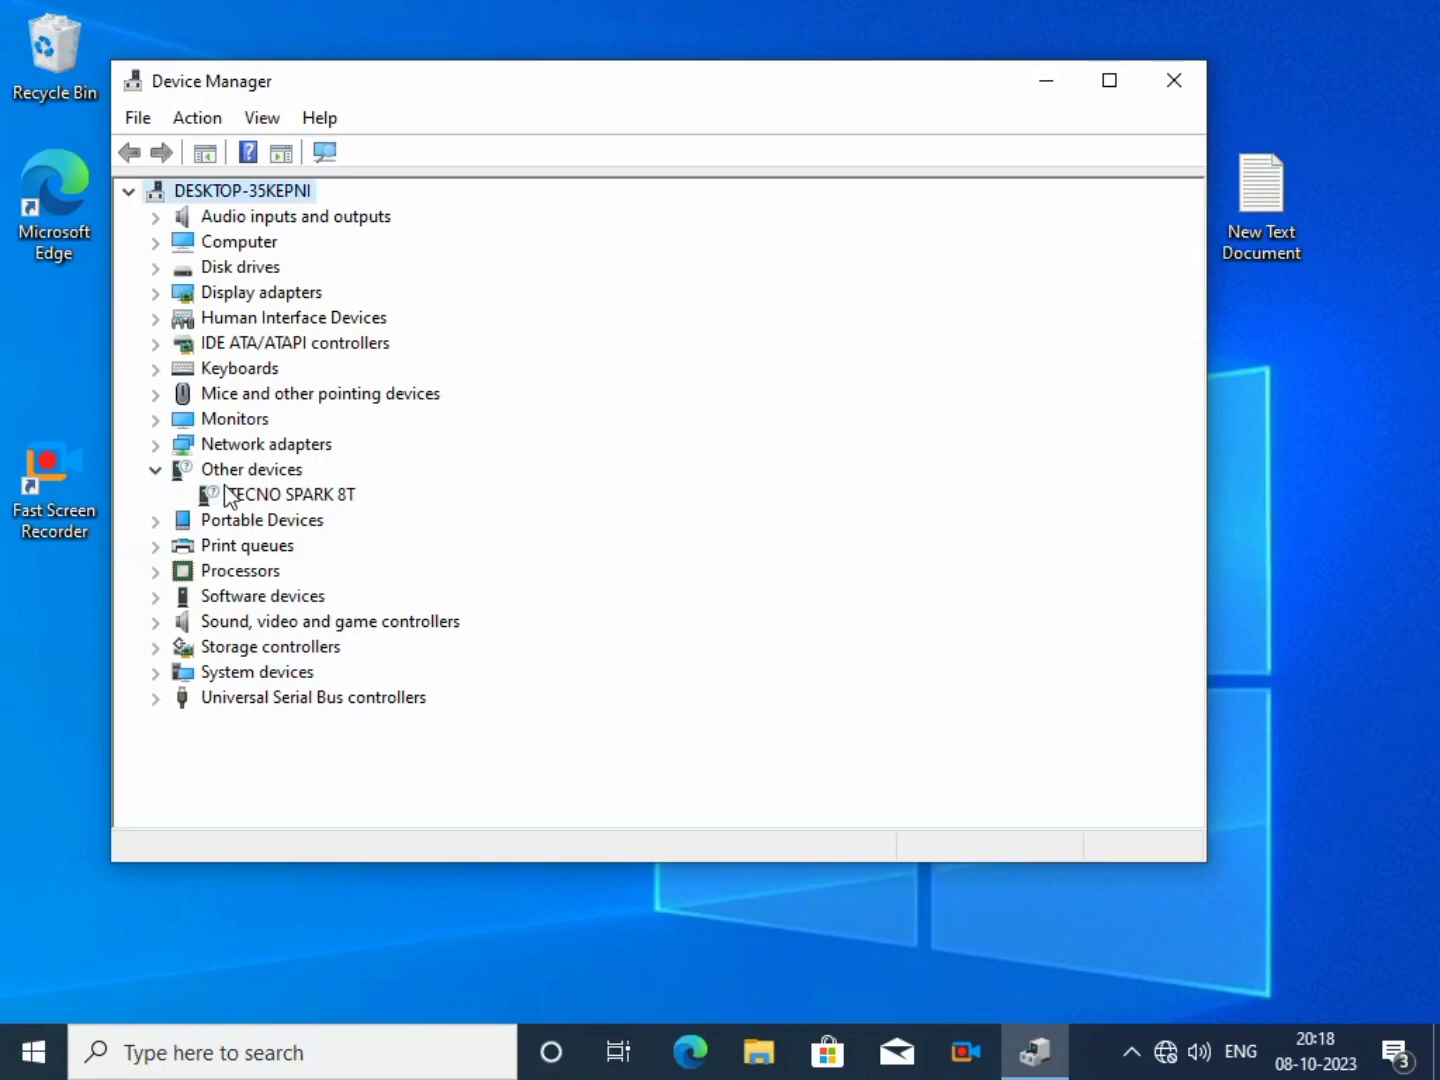
Start a manual driver update for the TECNO SPARK 8T, picking from the available drivers on the computer.
left_click(246, 497)
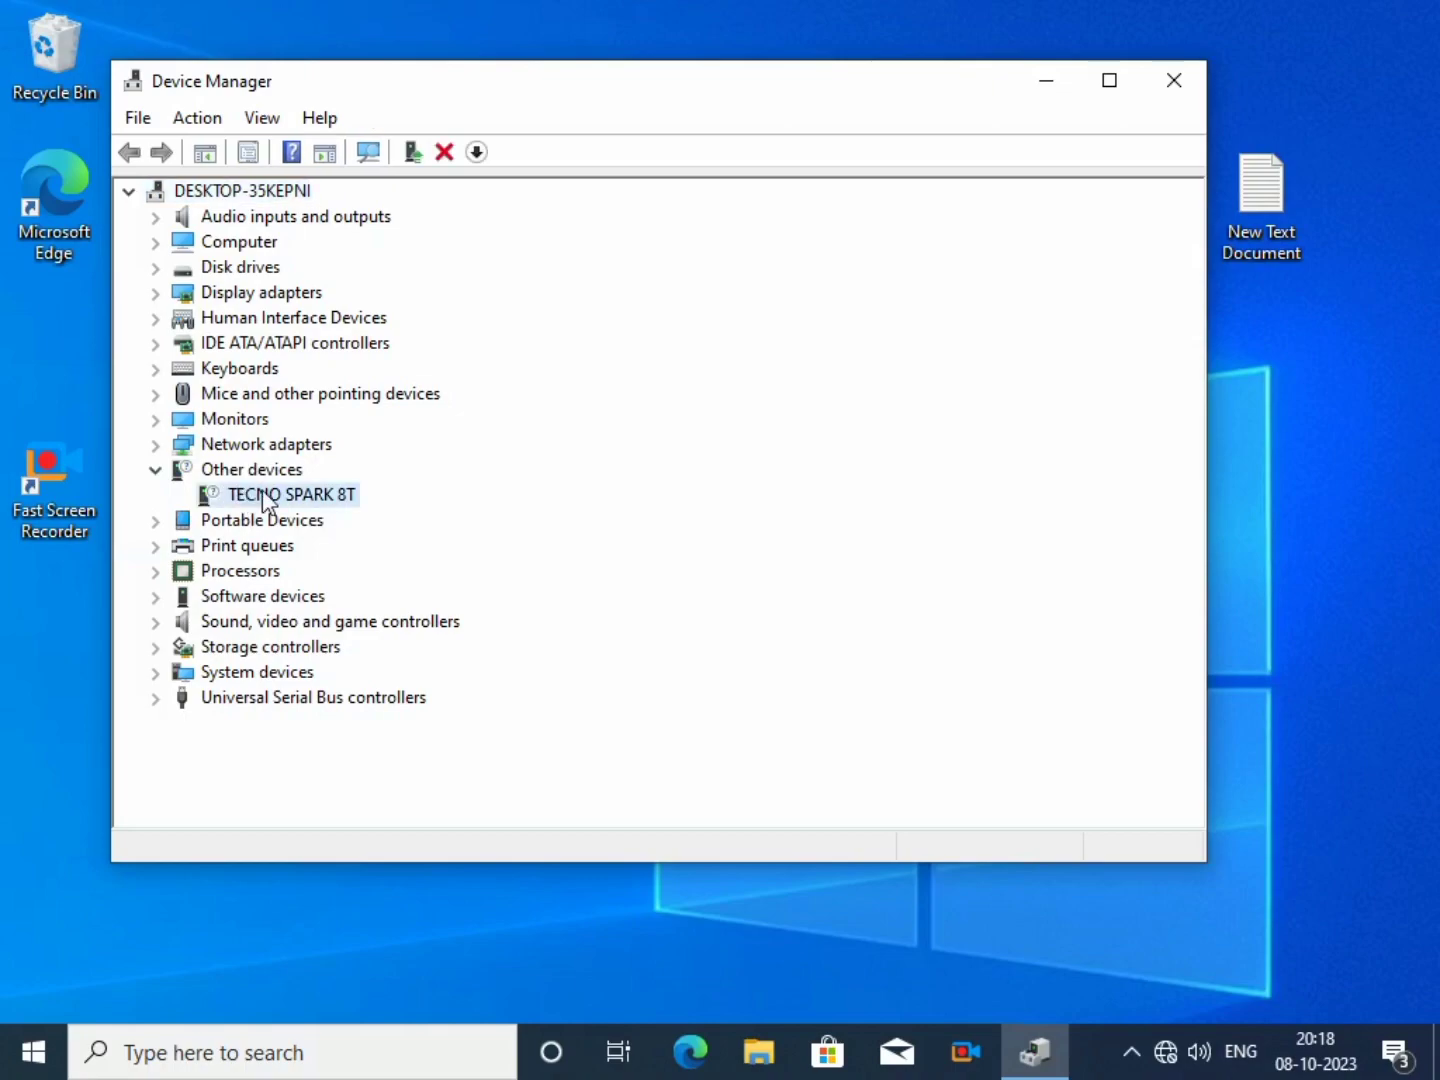
right_click(295, 502)
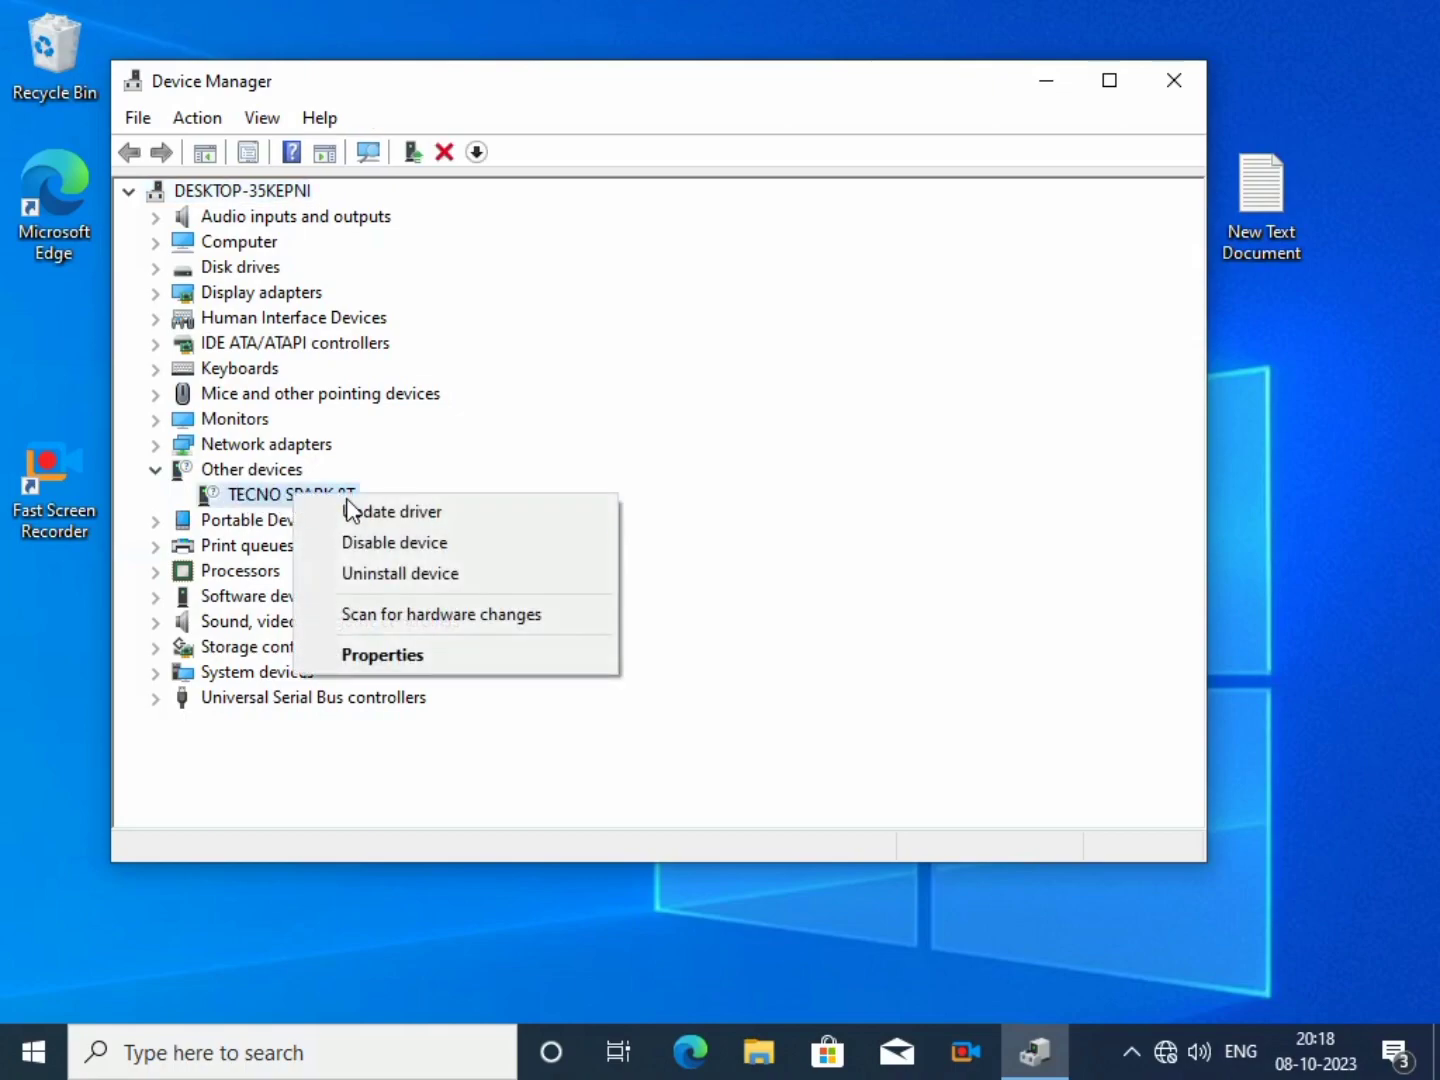
left_click(369, 505)
left_click(383, 554)
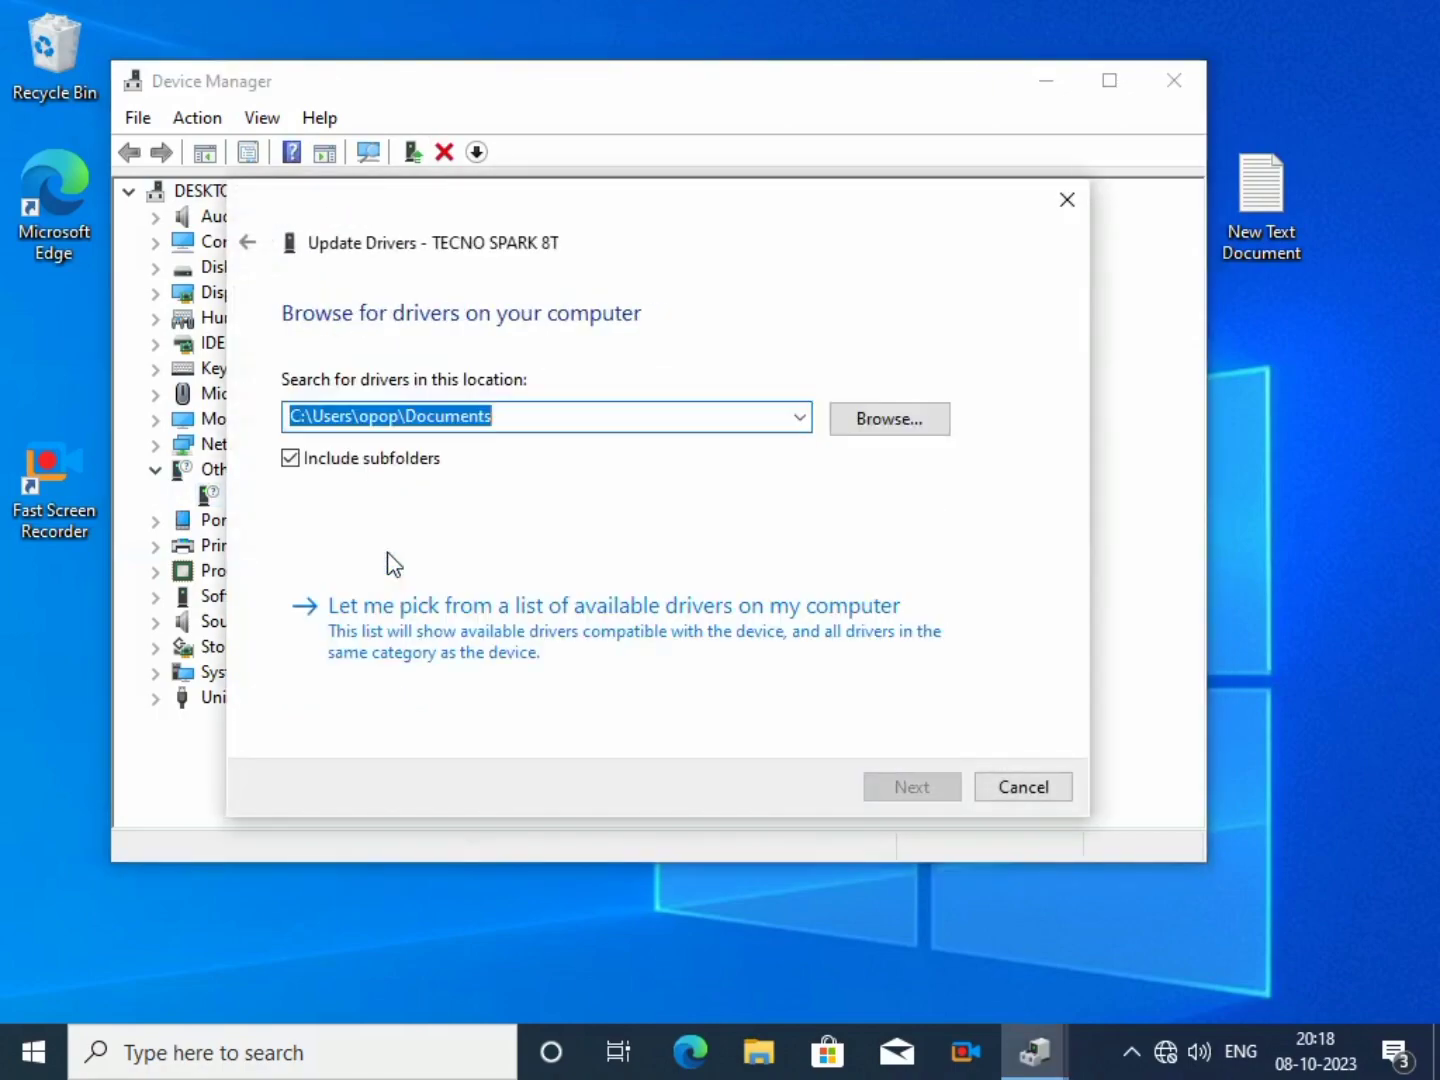
left_click(424, 626)
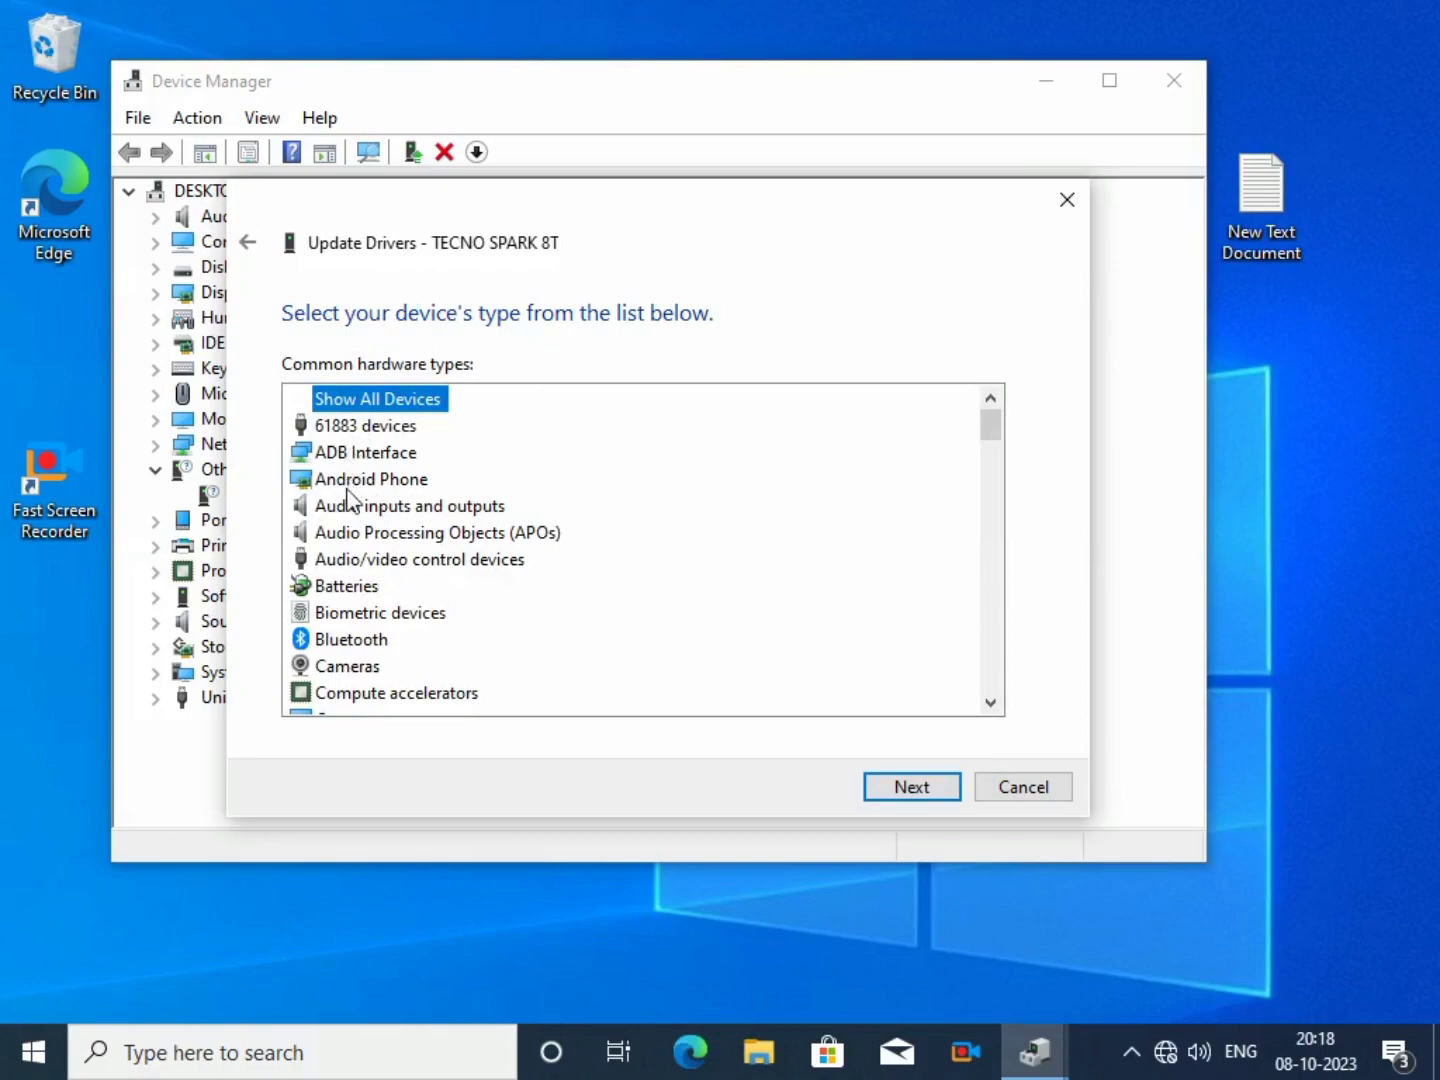
Choose Portable Devices as the hardware type for the TECNO SPARK 8T driver.
scroll(370, 634, "down", 3)
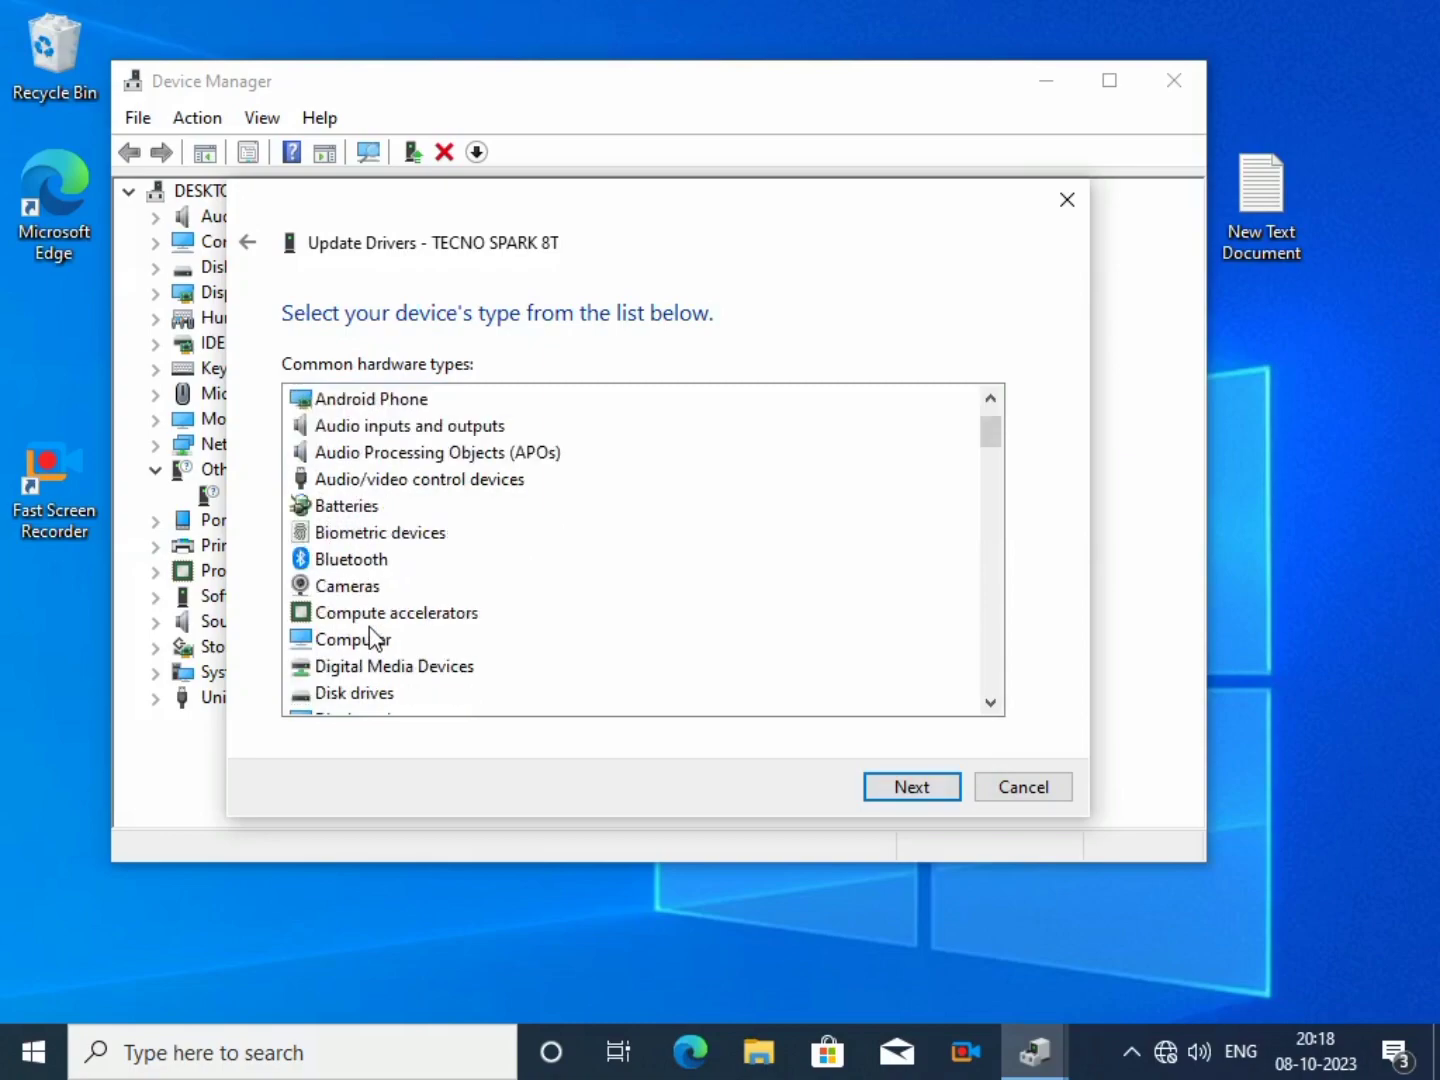
scroll(372, 640, "down", 4)
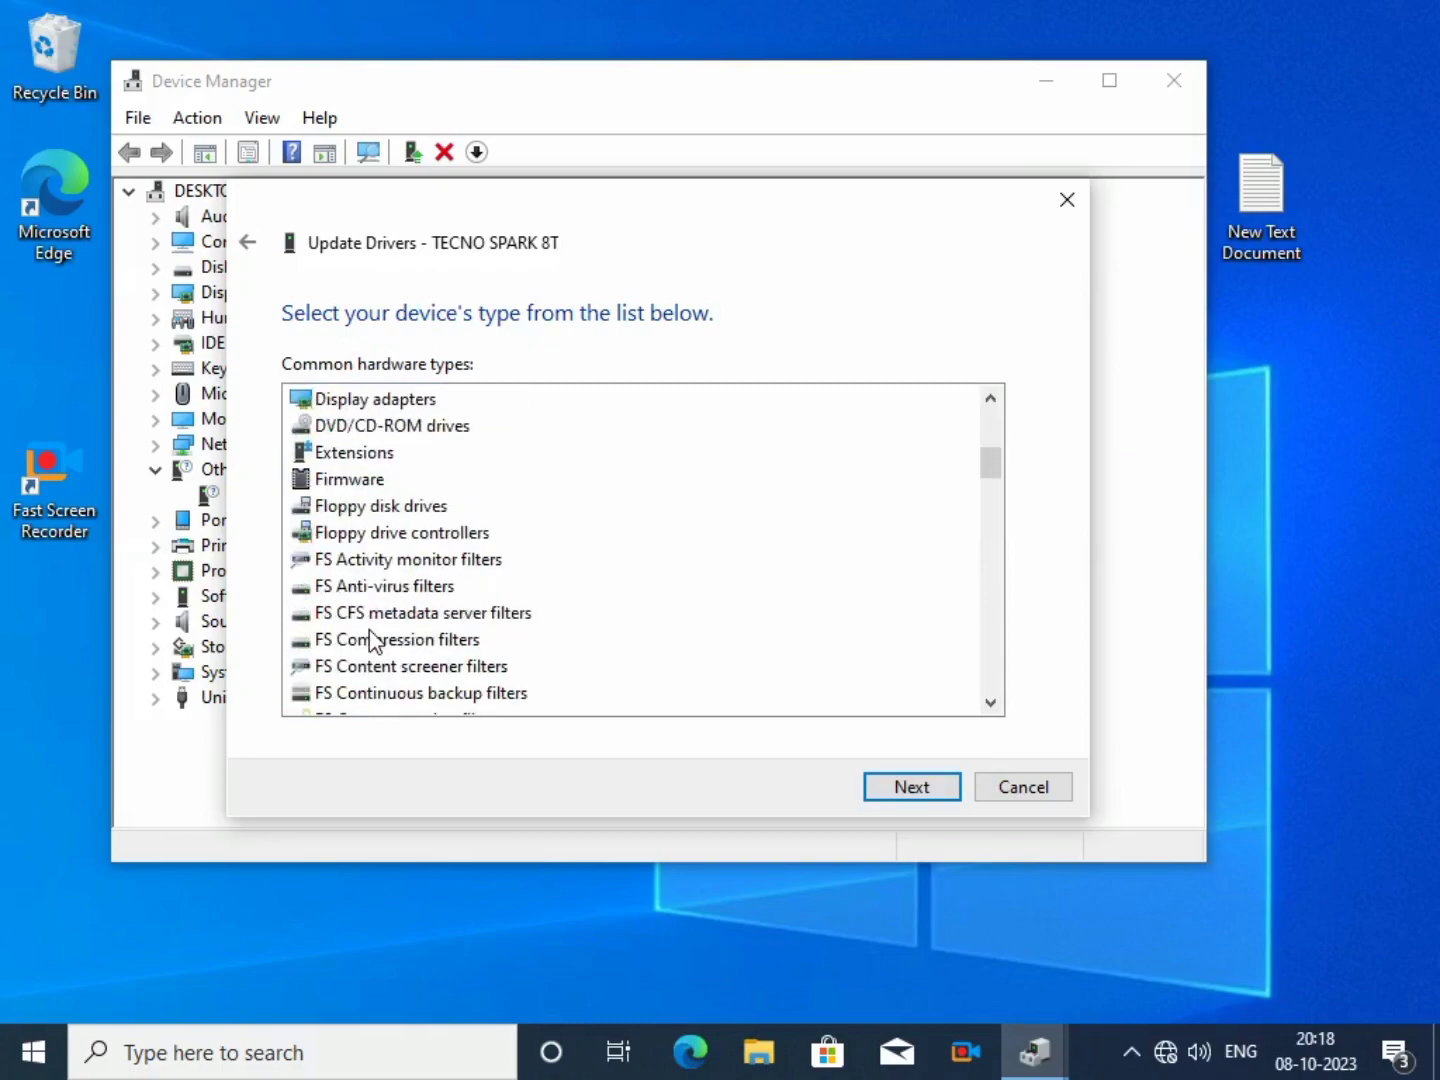
scroll(372, 640, "down", 4)
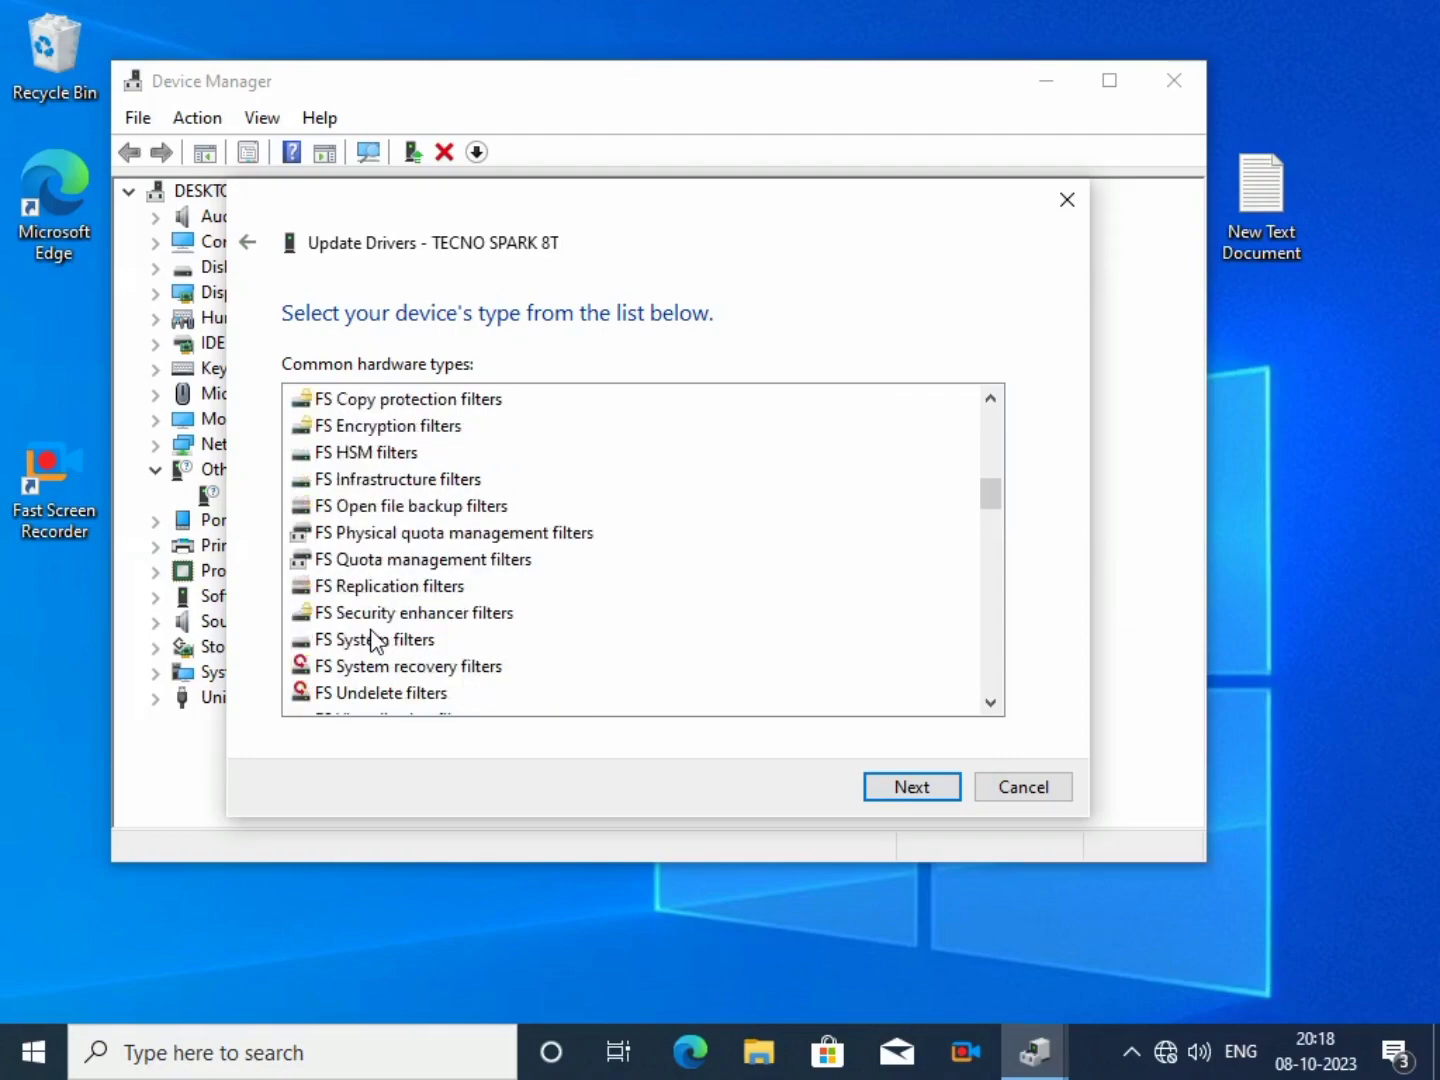
scroll(372, 640, "down", 3)
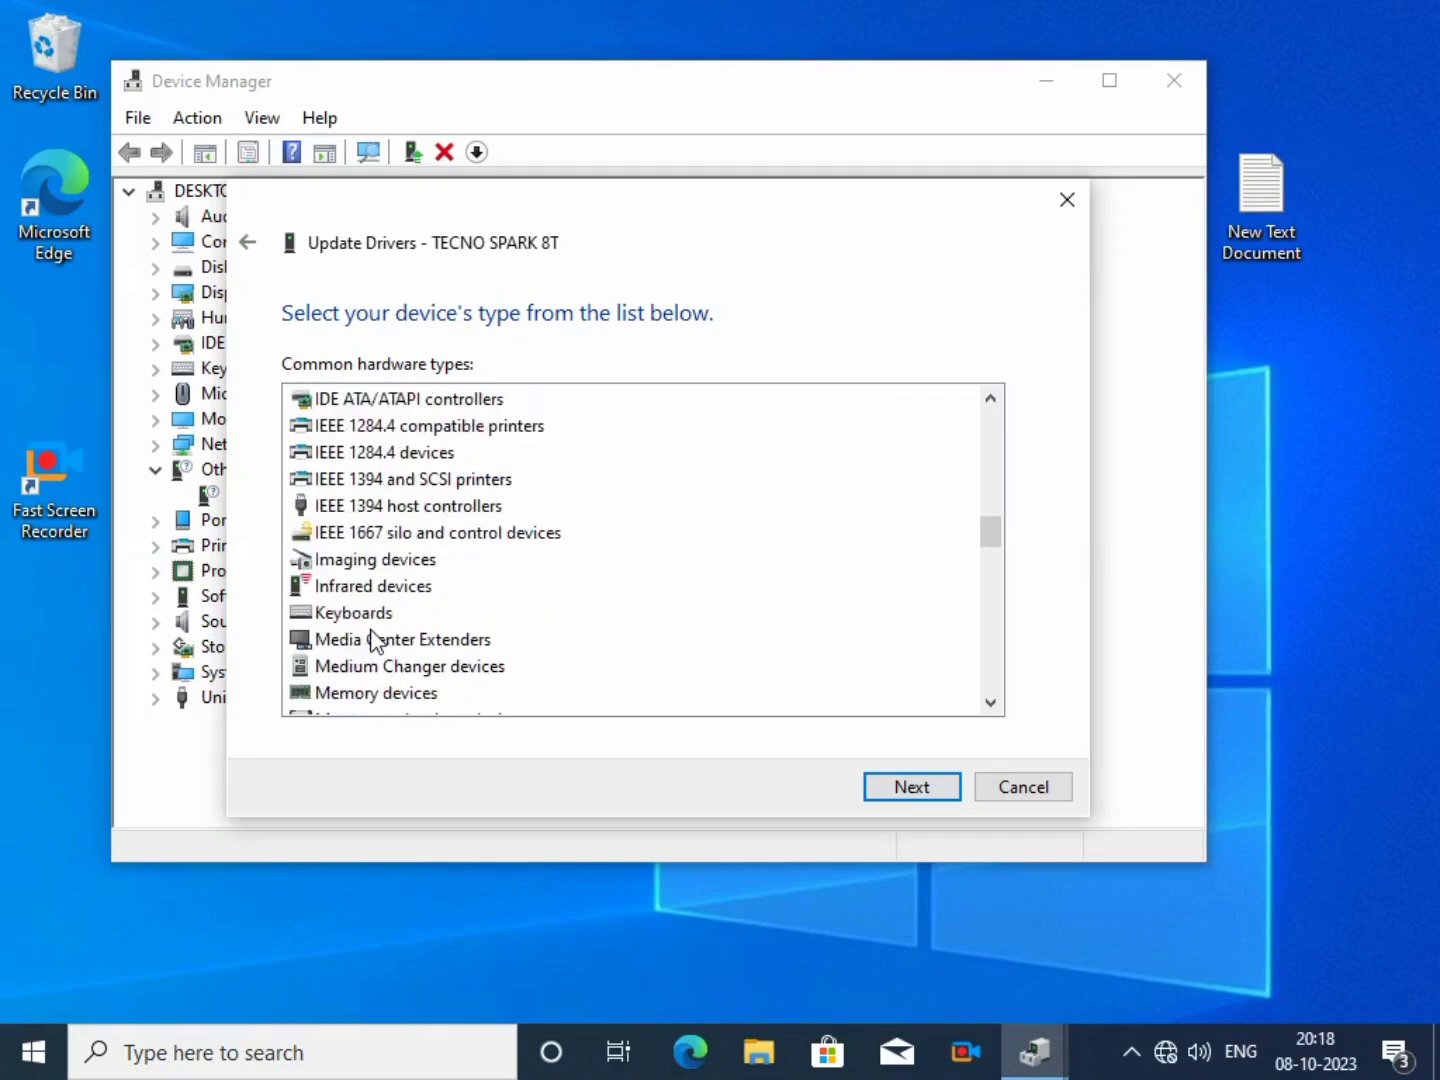
scroll(373, 641, "down", 5)
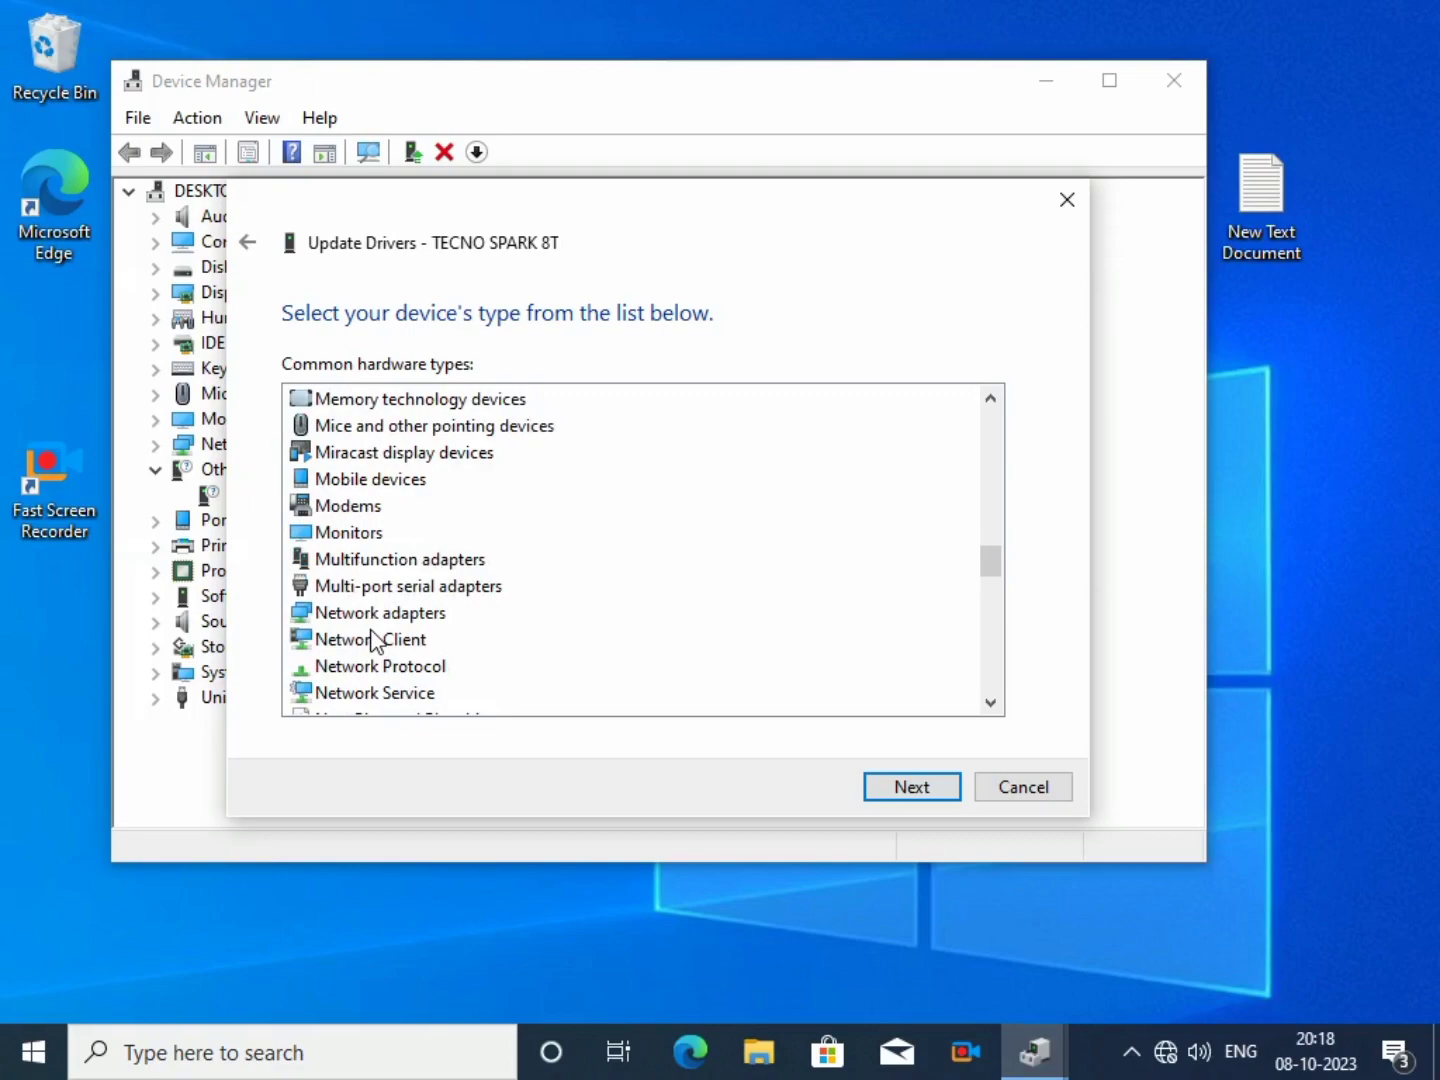
scroll(373, 640, "down", 1)
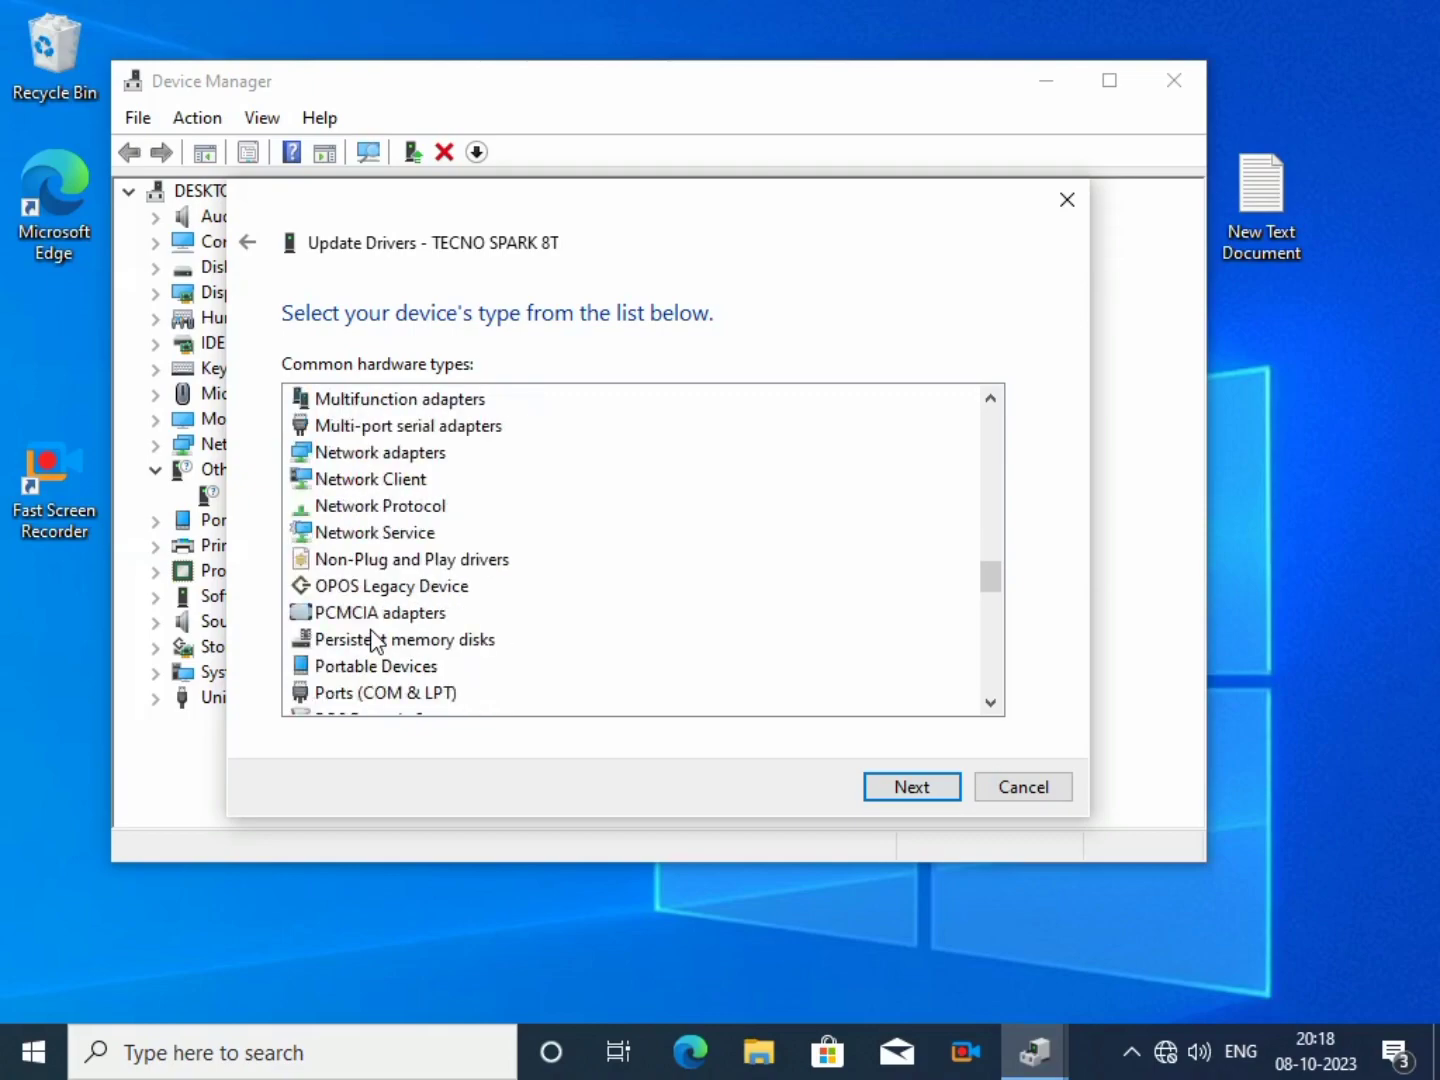
scroll(372, 640, "down", 2)
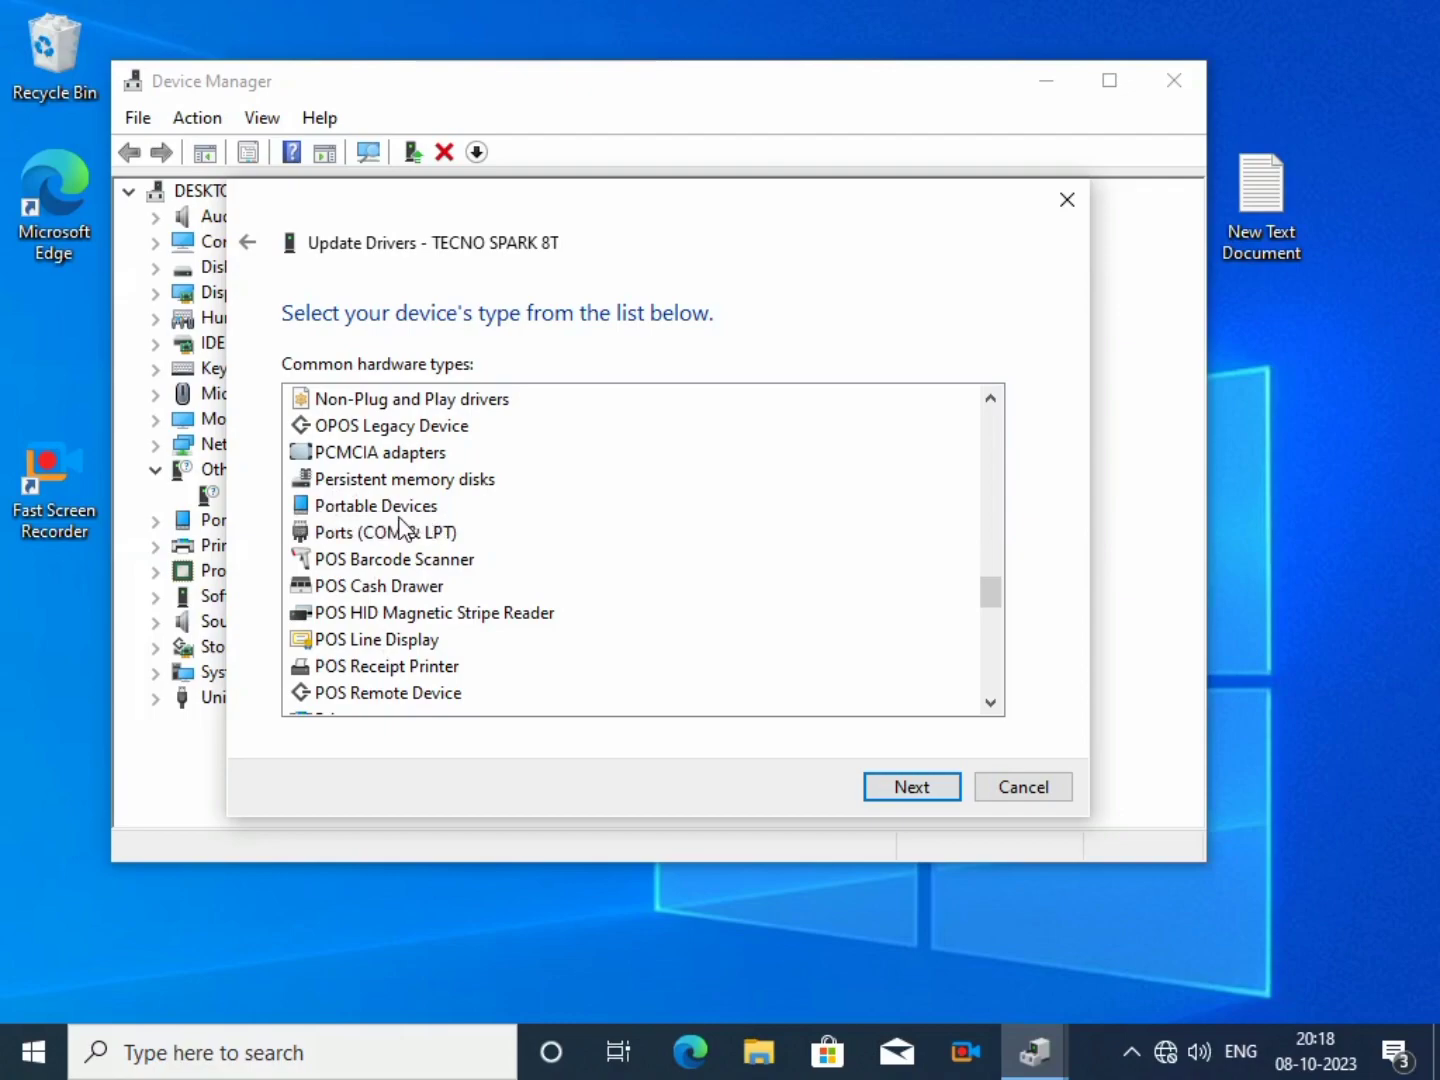
left_click(356, 509)
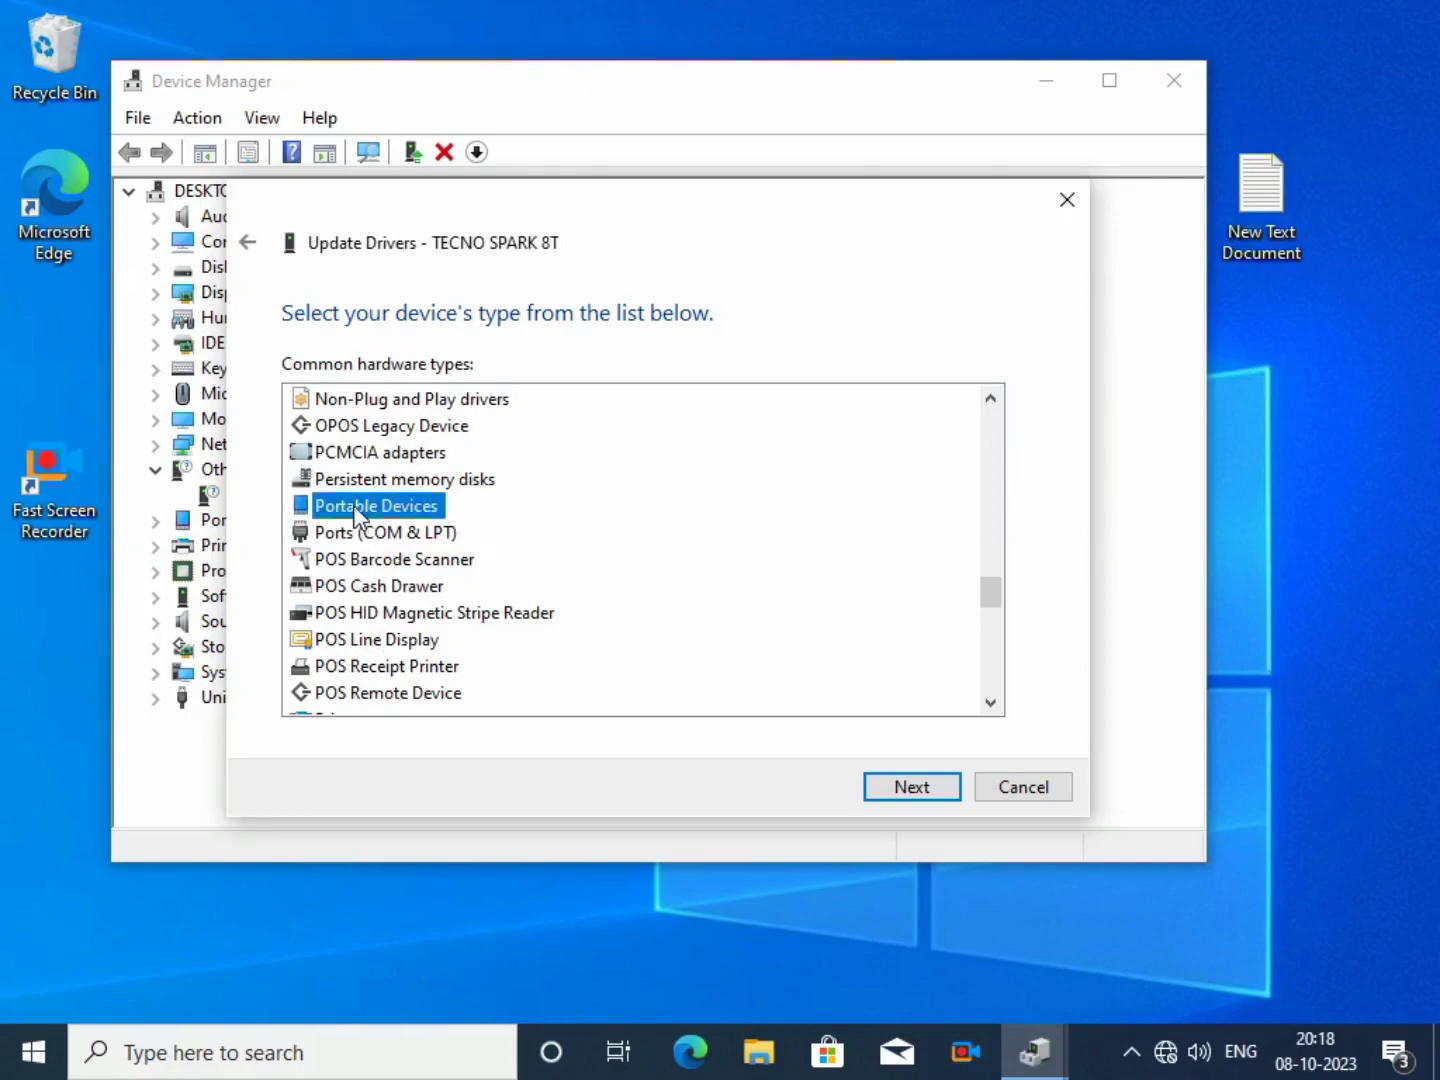
double_click(355, 509)
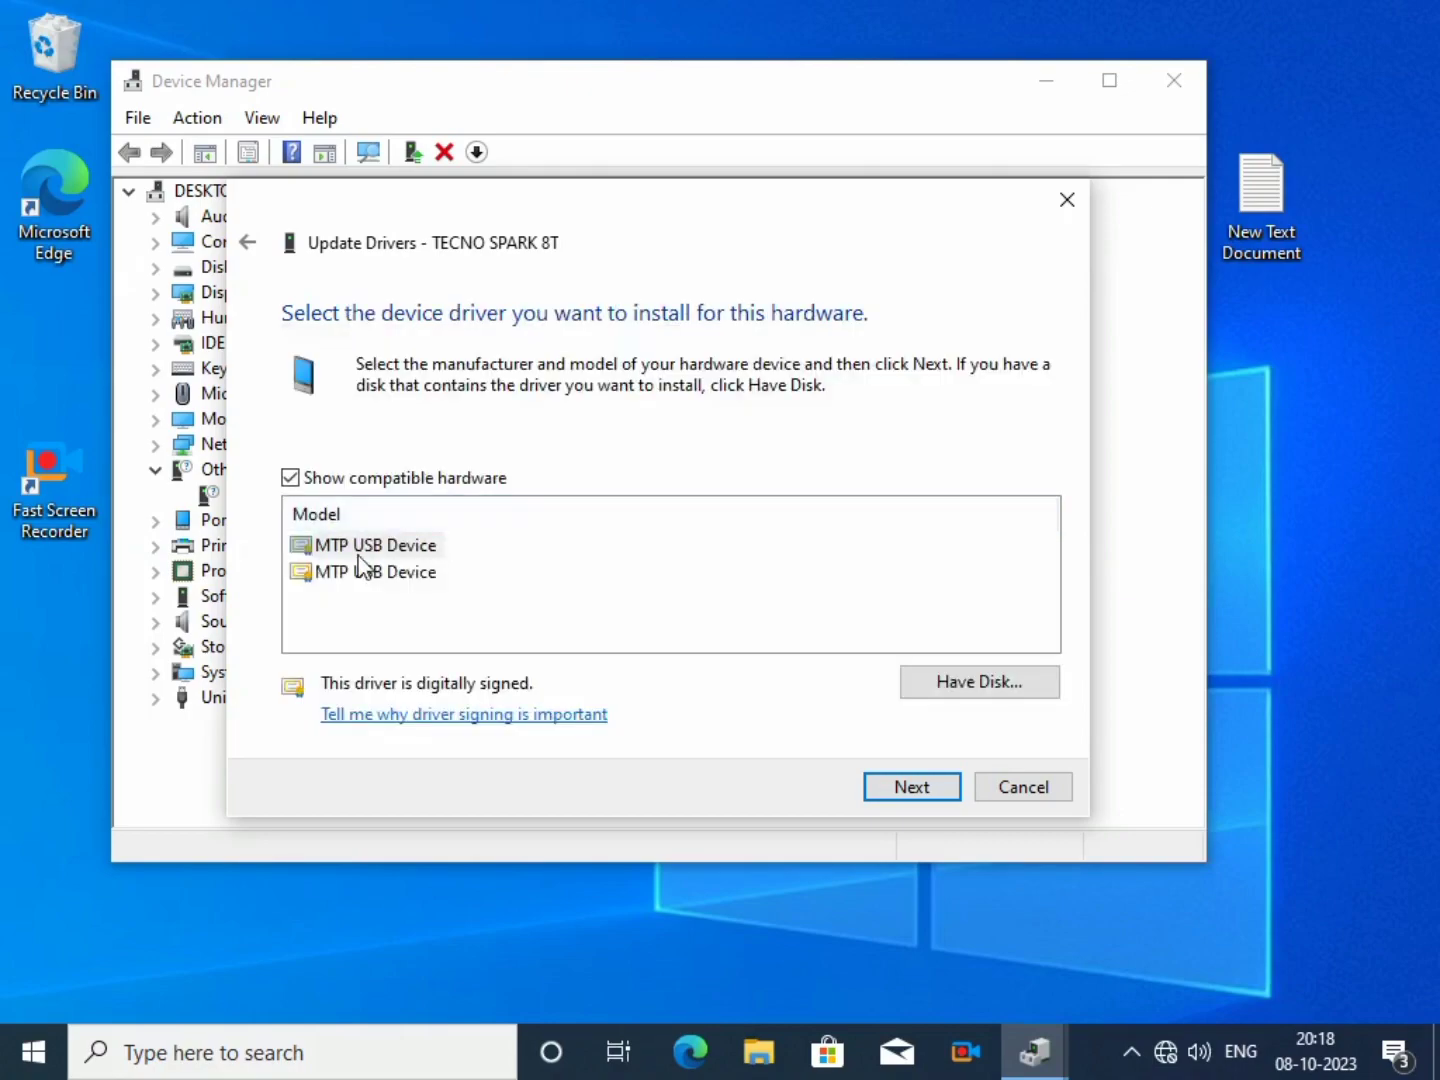
Install the second listed MTP USB Device driver and close the update wizard.
left_click(337, 575)
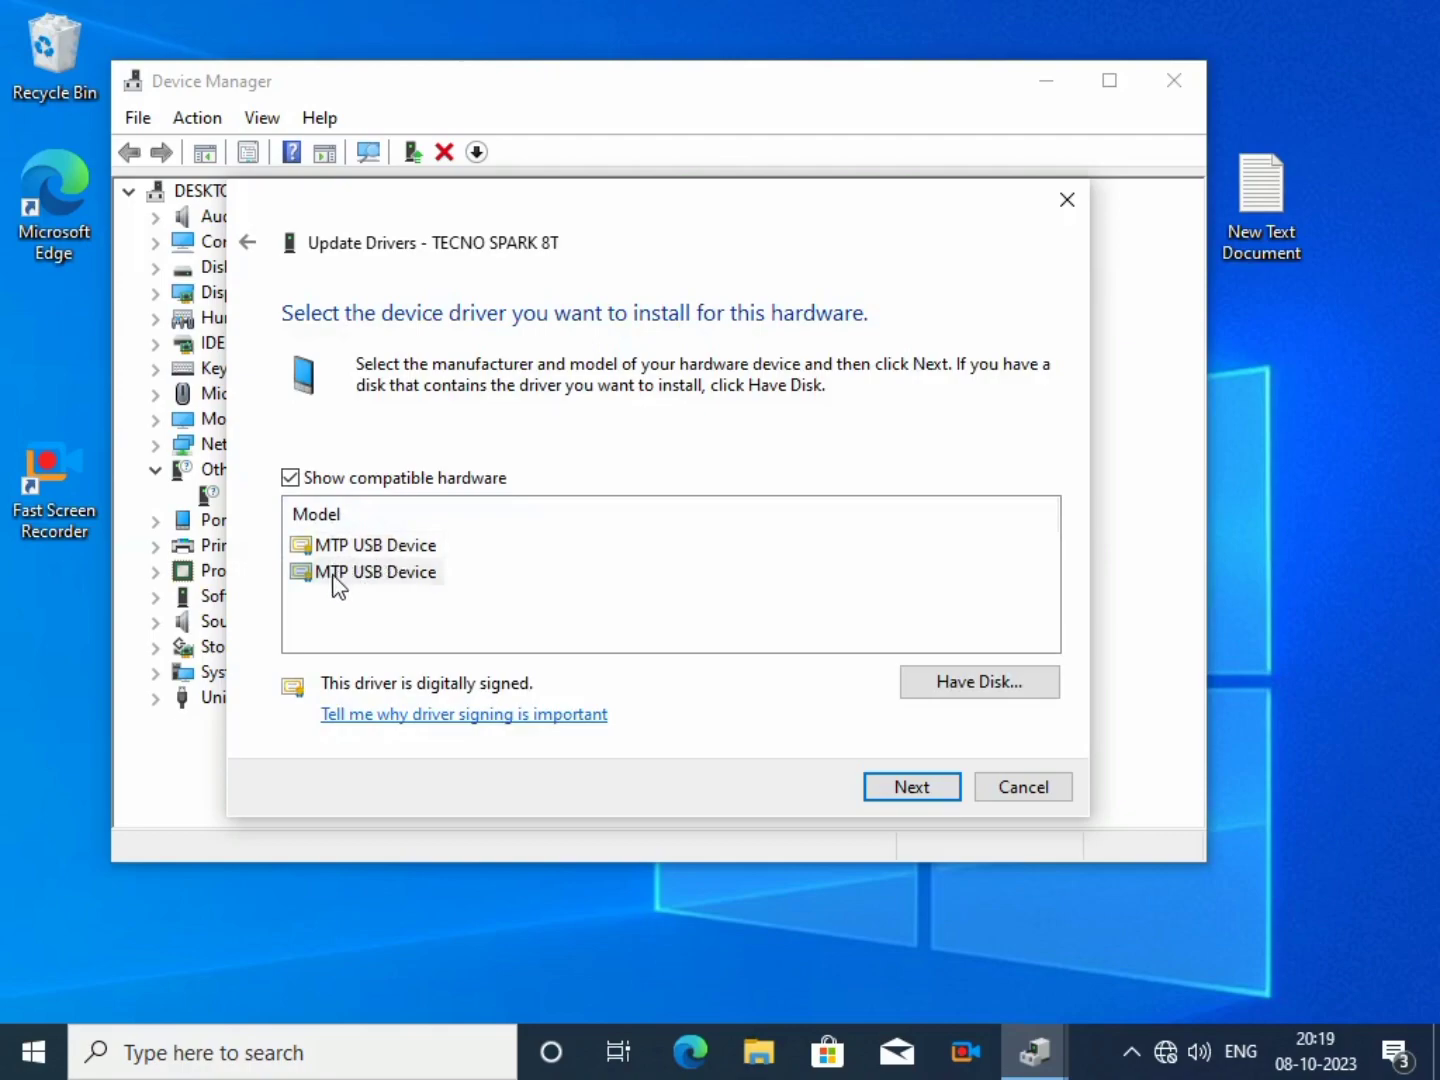
left_click(921, 789)
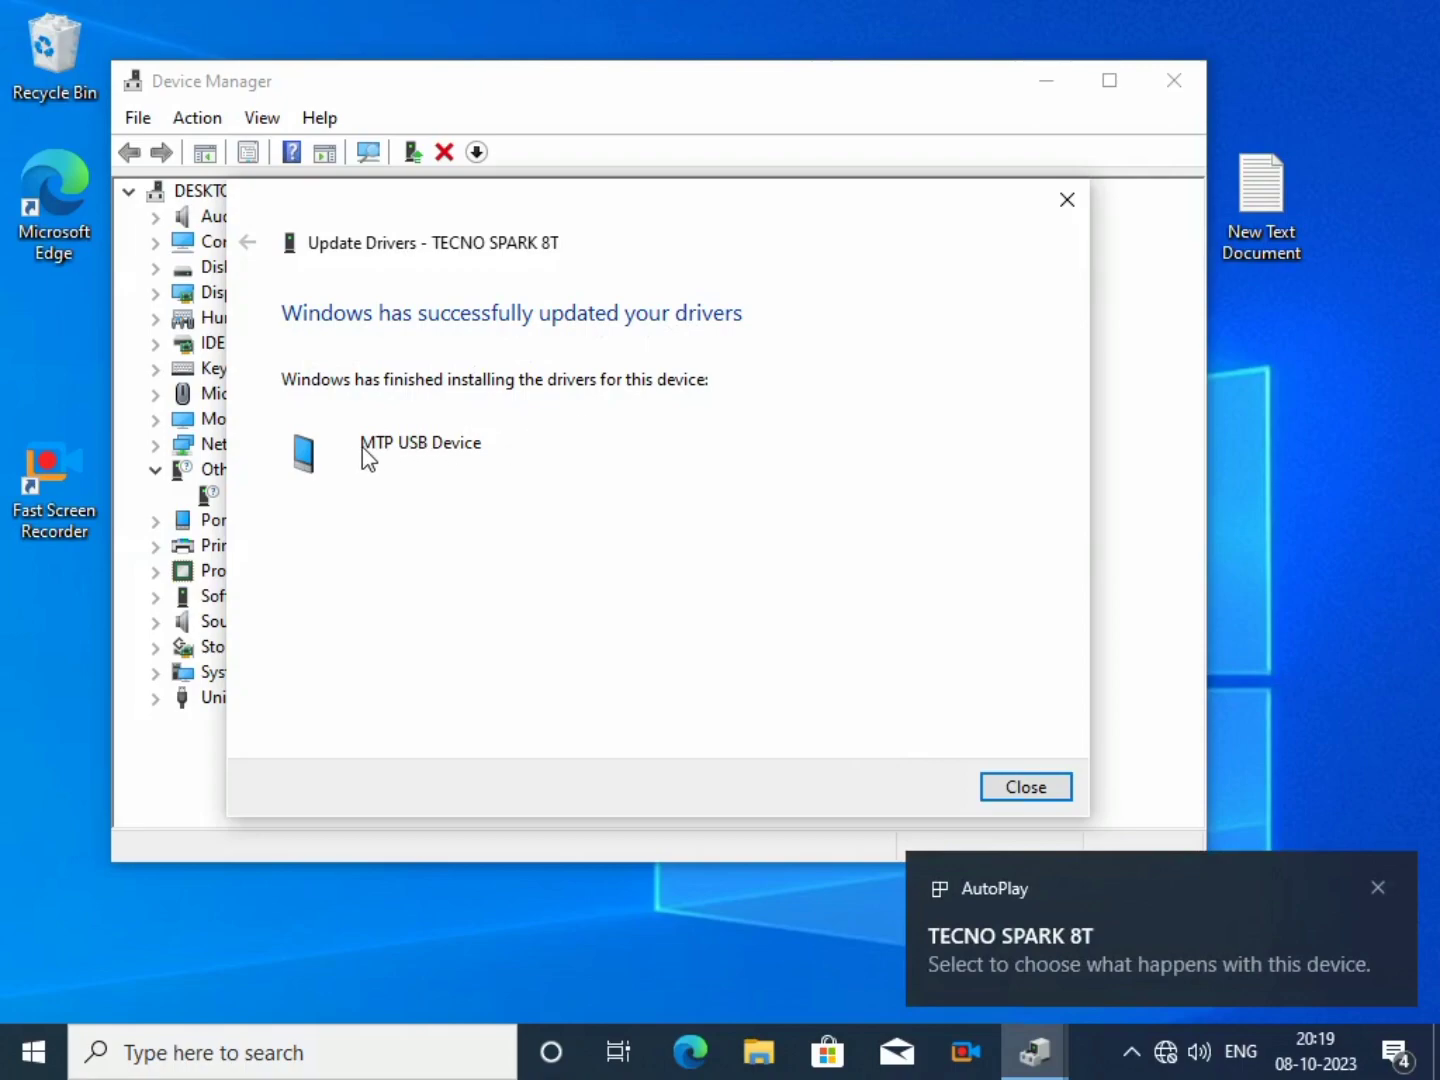
left_click(1020, 787)
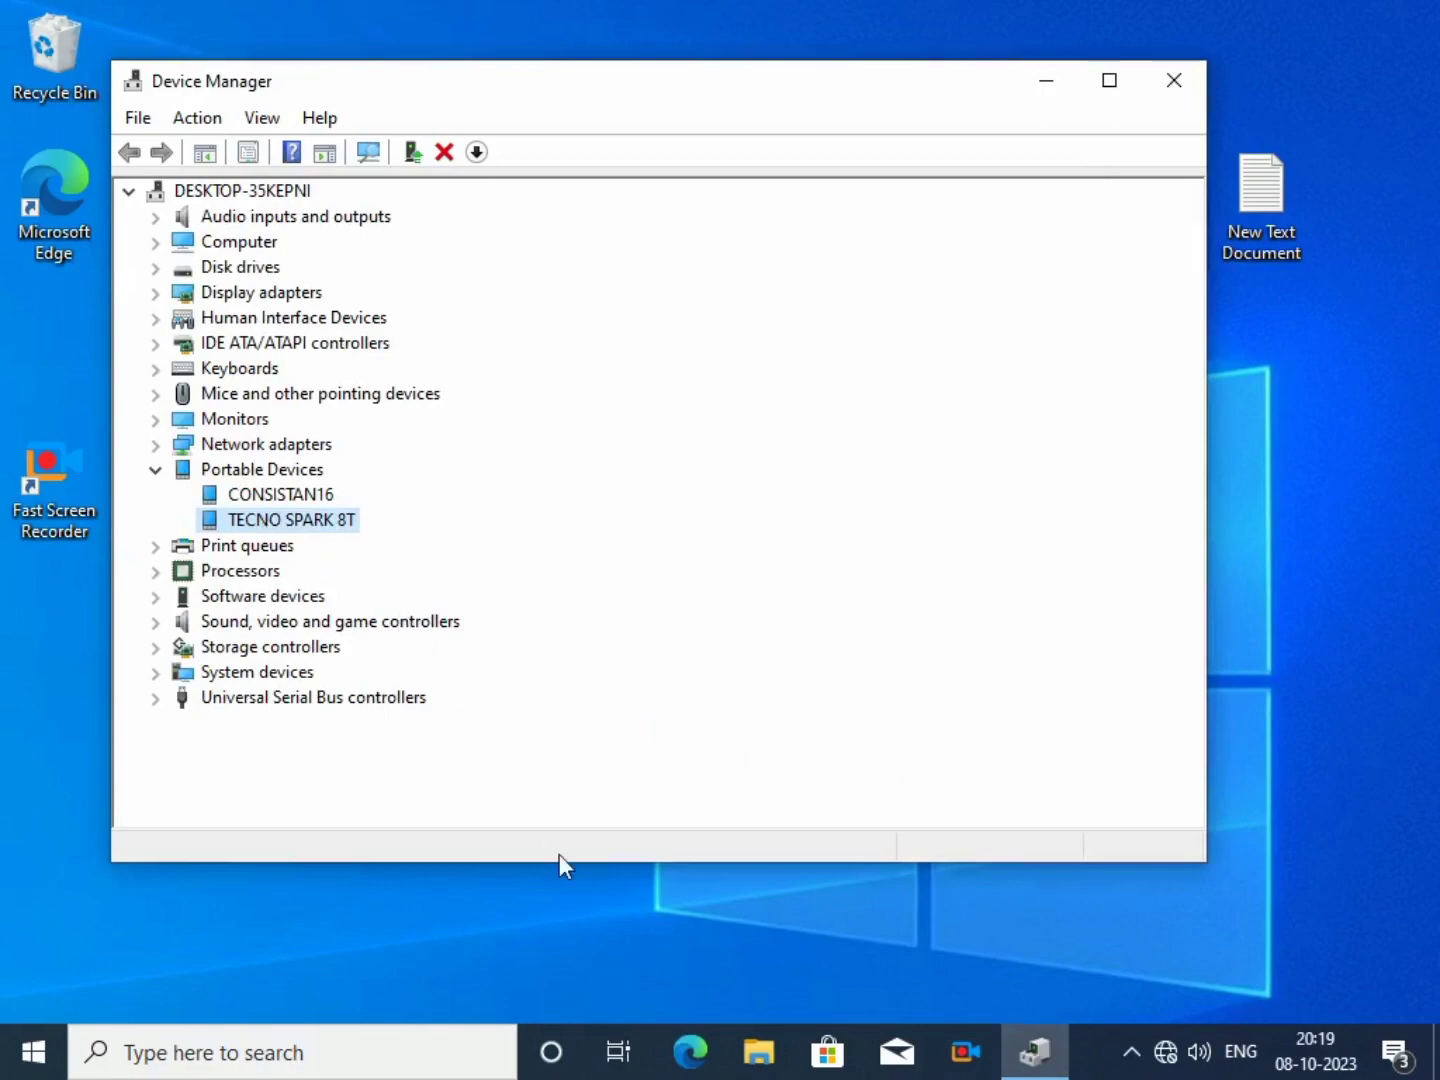
Switch to File Explorer, show This PC in a maximized window, and check the devices and drives for the phone.
left_click(758, 1049)
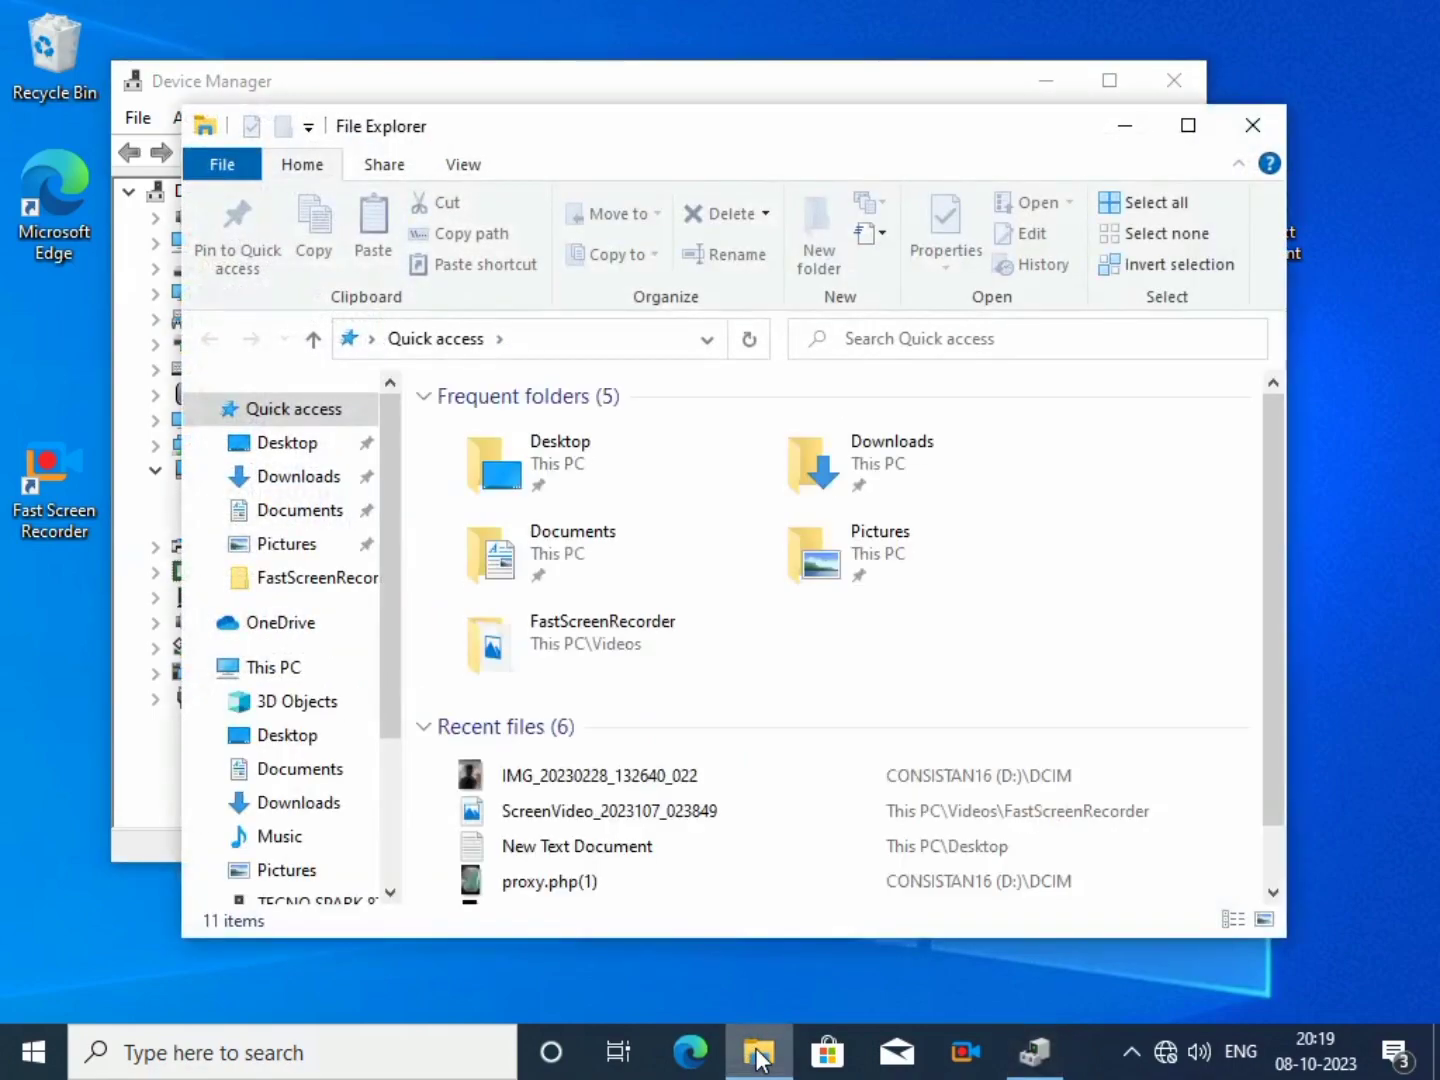
left_click(276, 671)
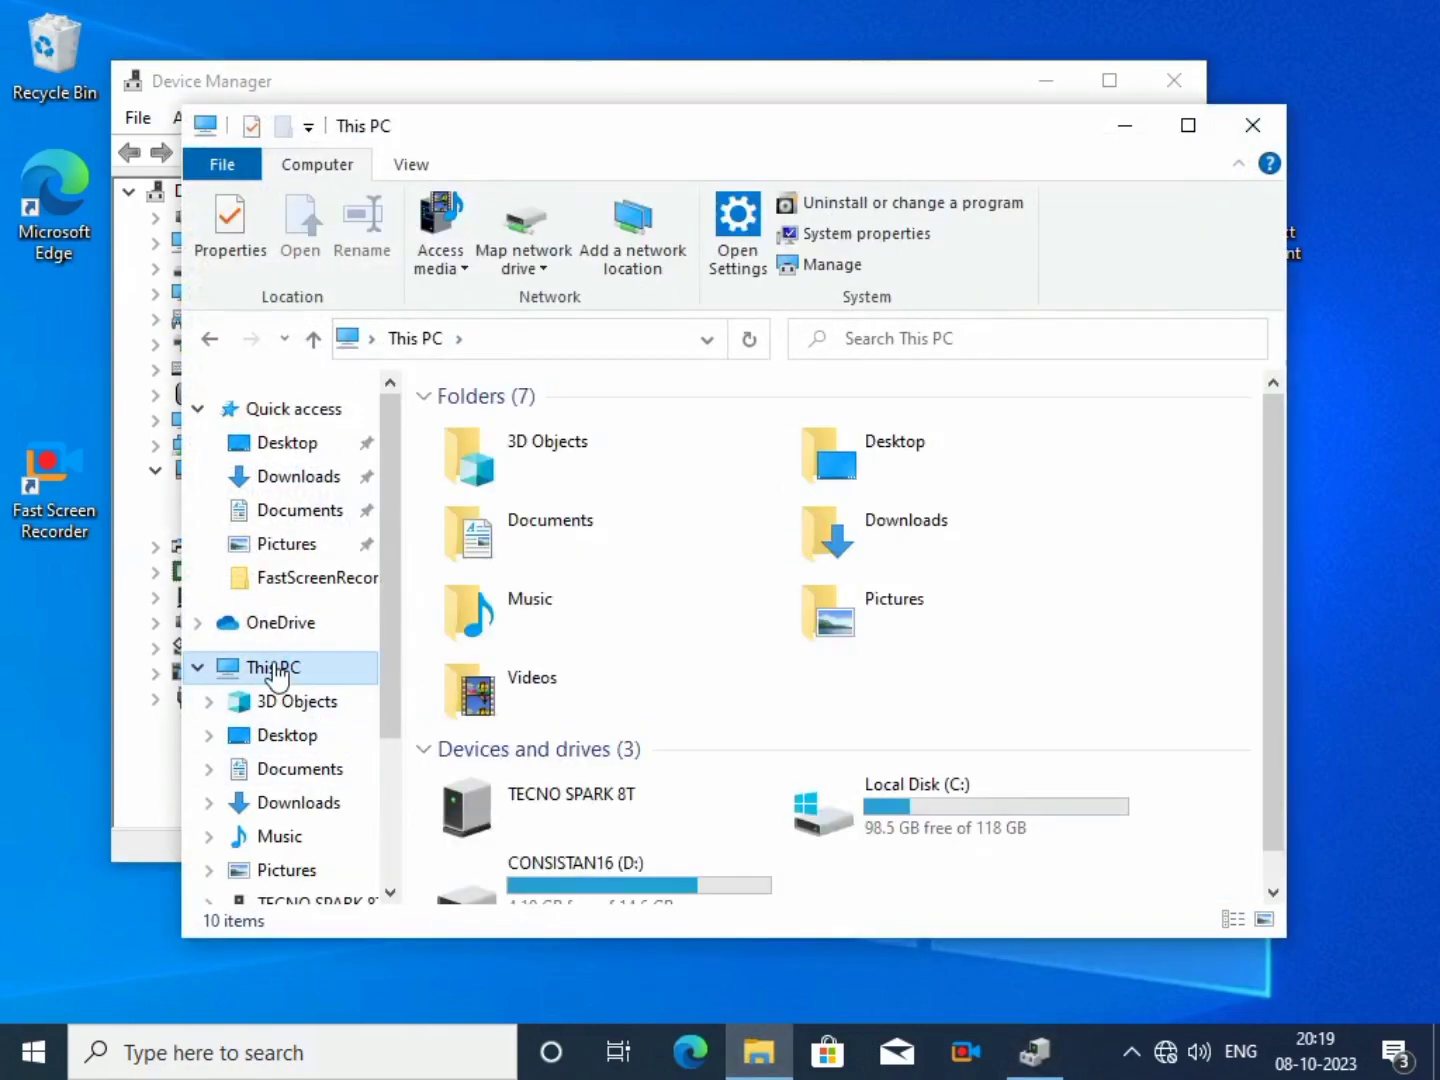
scroll(577, 661, "down", 1)
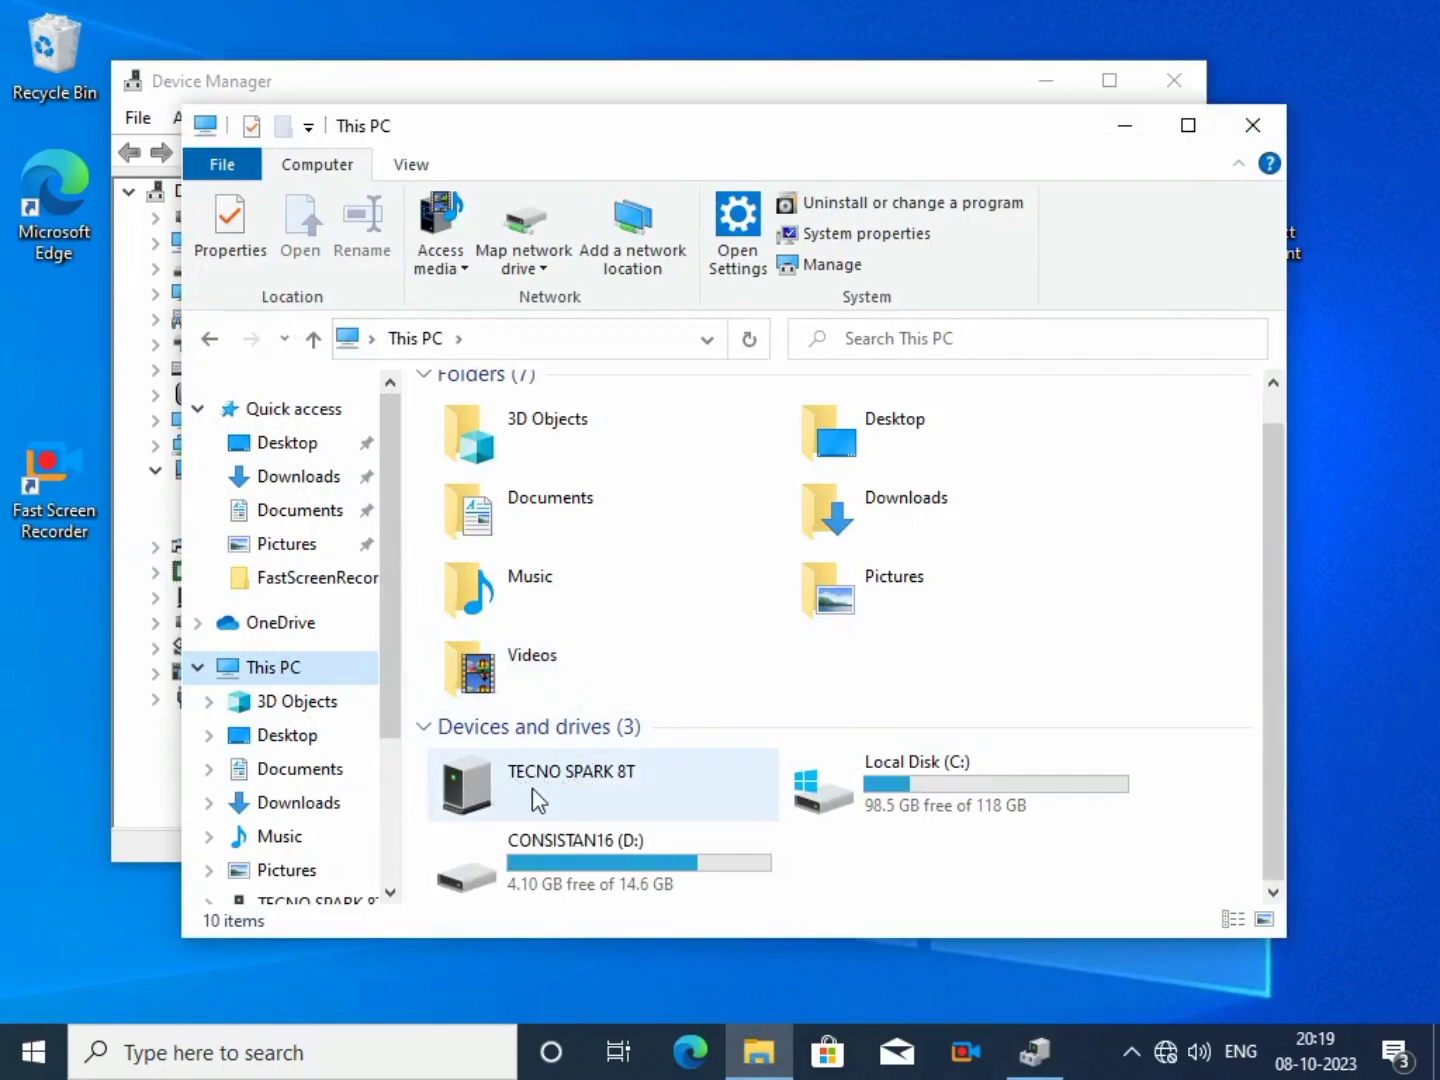
left_click_drag(806, 127, 785, 4)
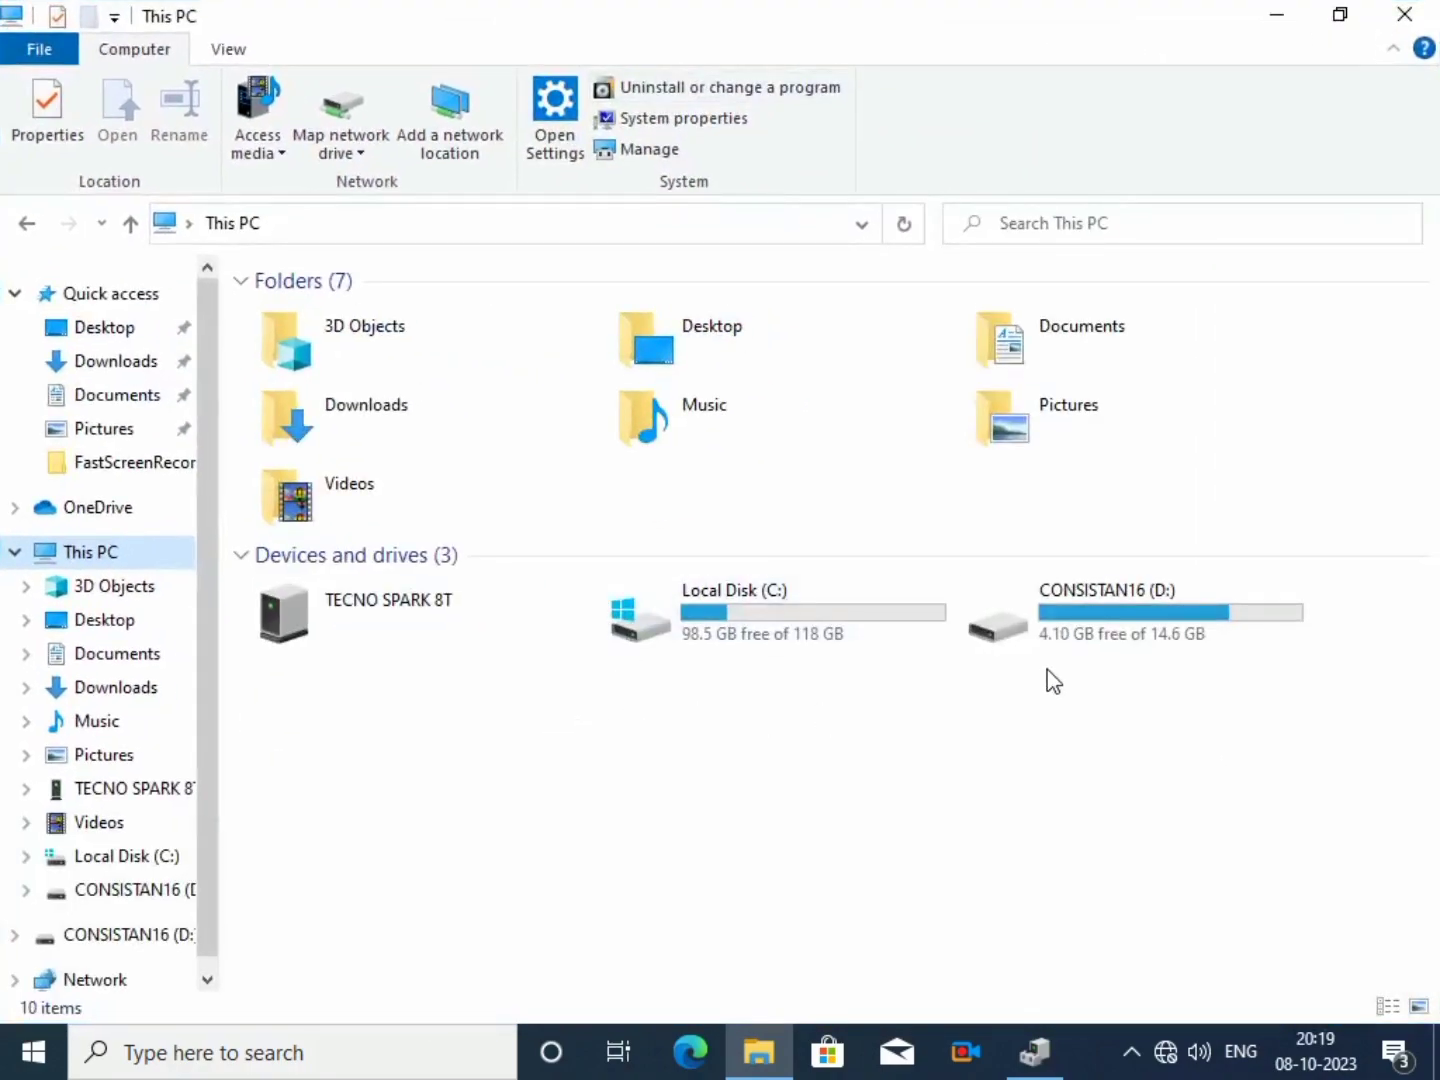
View the properties of the TECNO SPARK 8T under devices and drives, and close them.
left_click(357, 630)
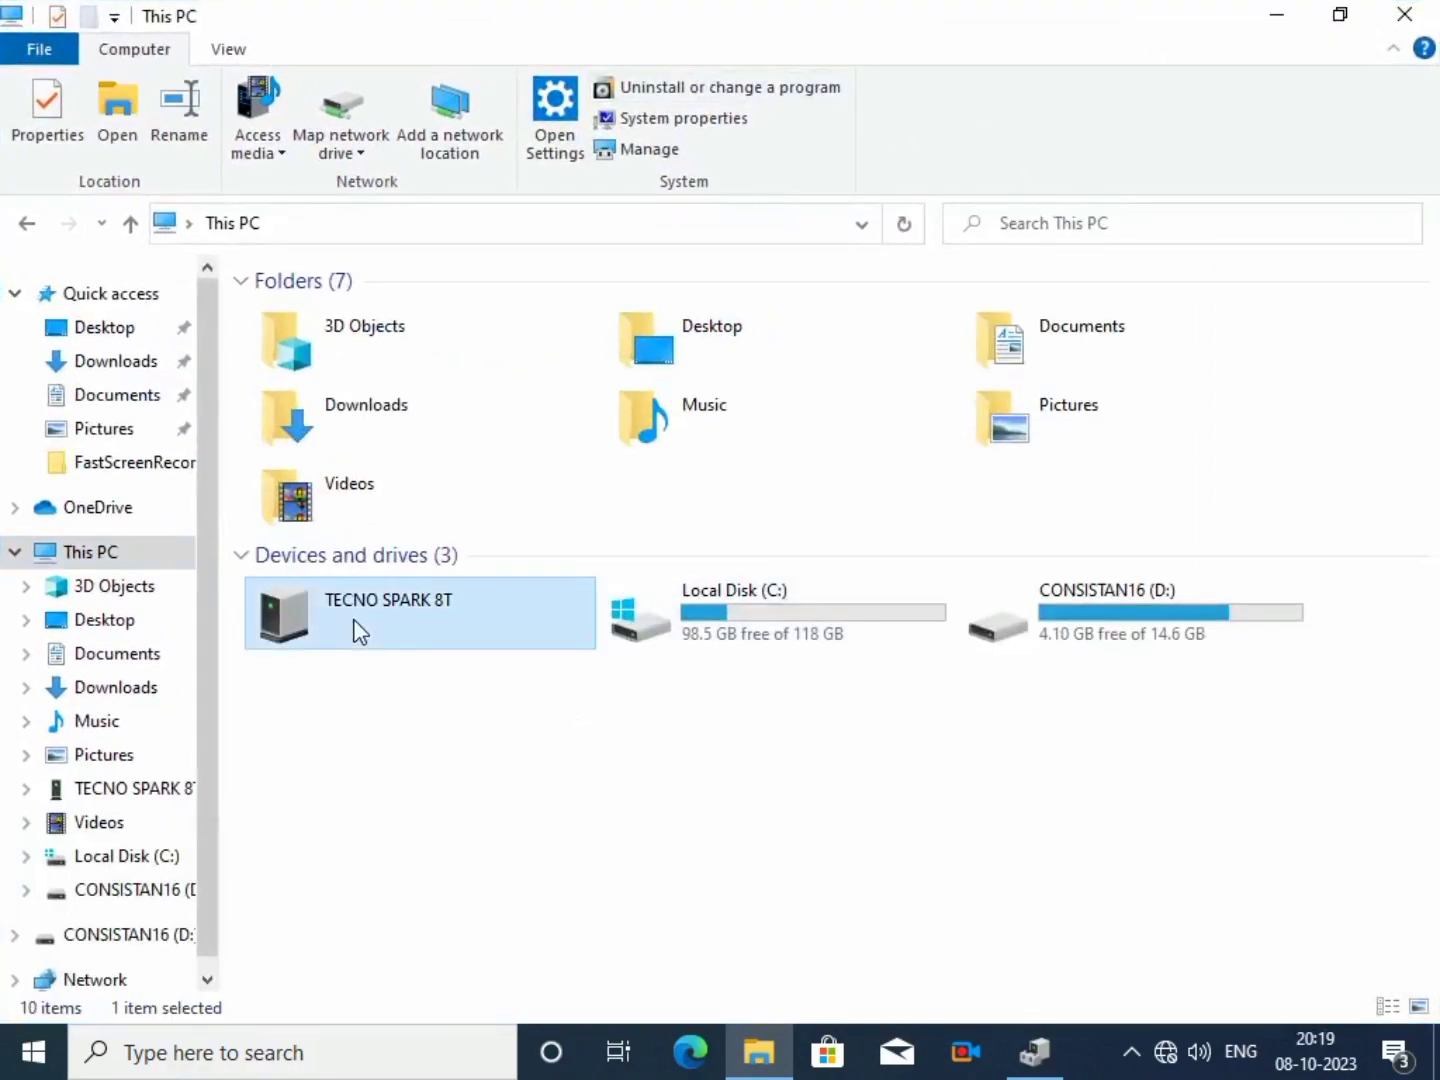
right_click(355, 630)
left_click(458, 888)
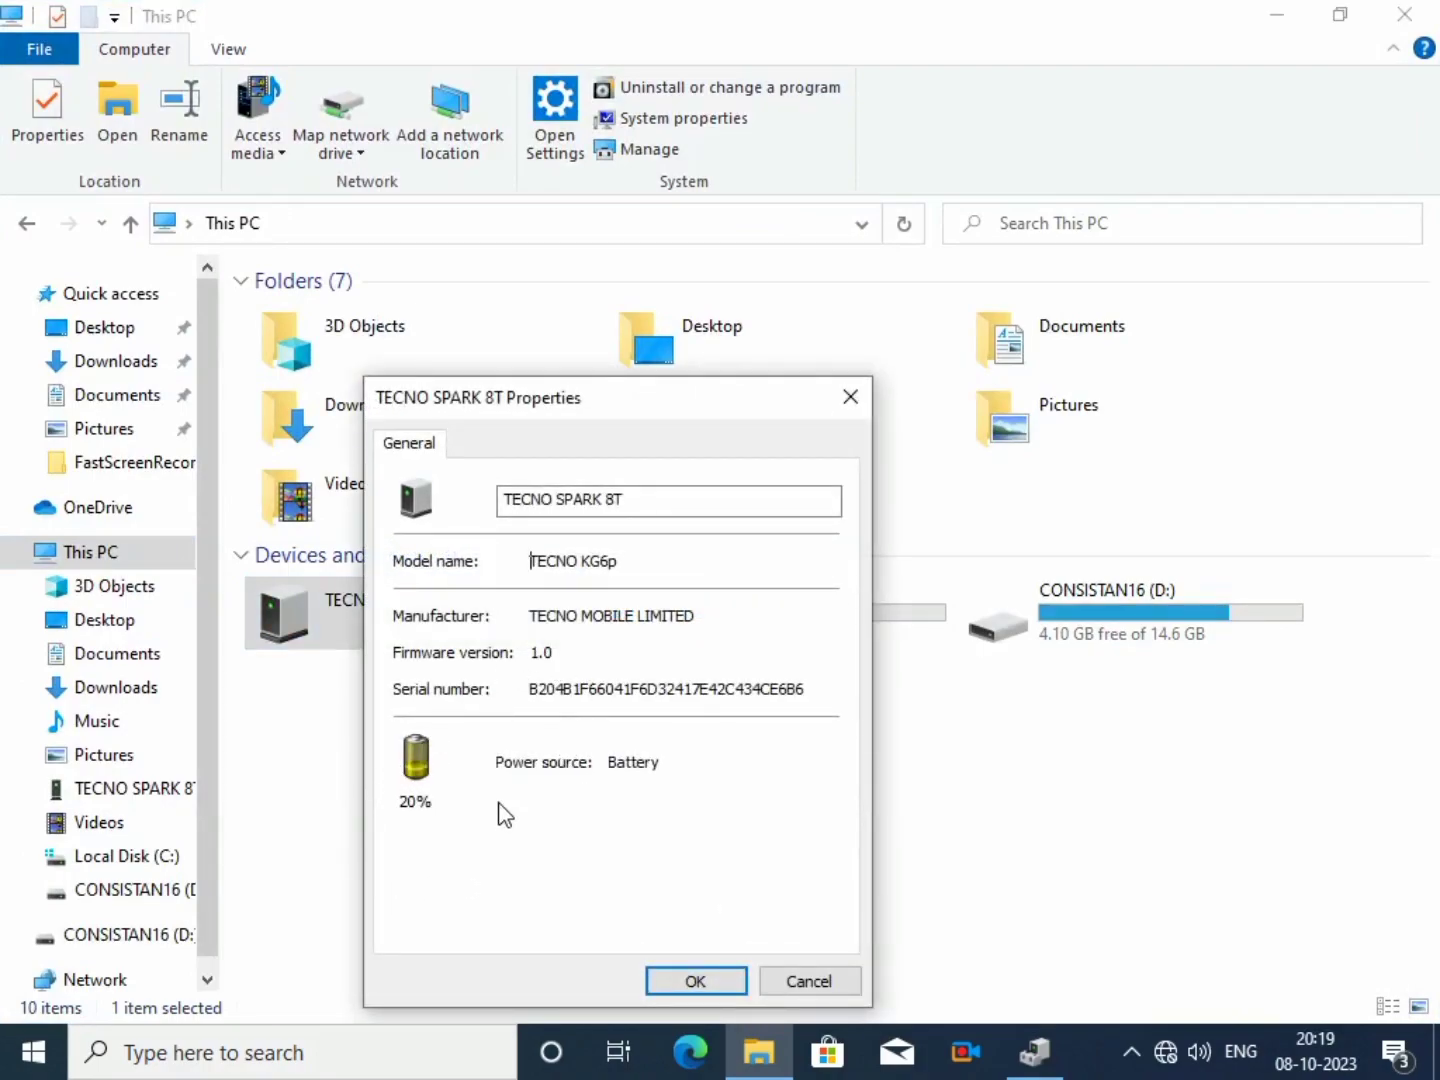
left_click(696, 981)
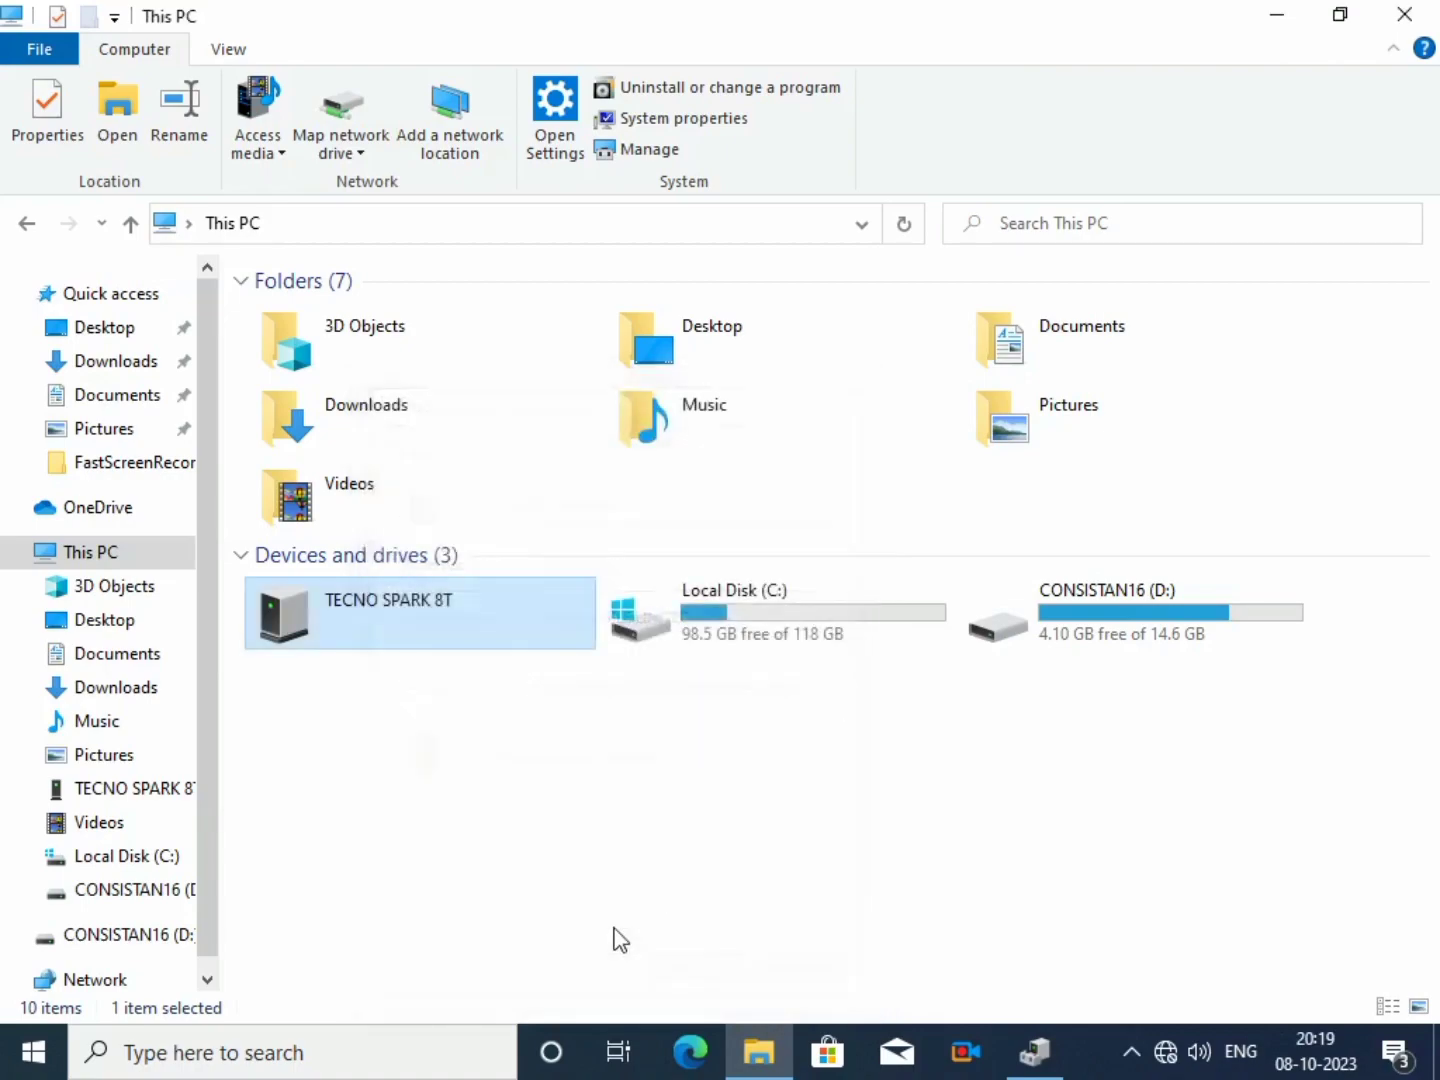
Browse the folders in the TECNO SPARK 8T's internal shared storage, and close File Explorer.
double_click(375, 619)
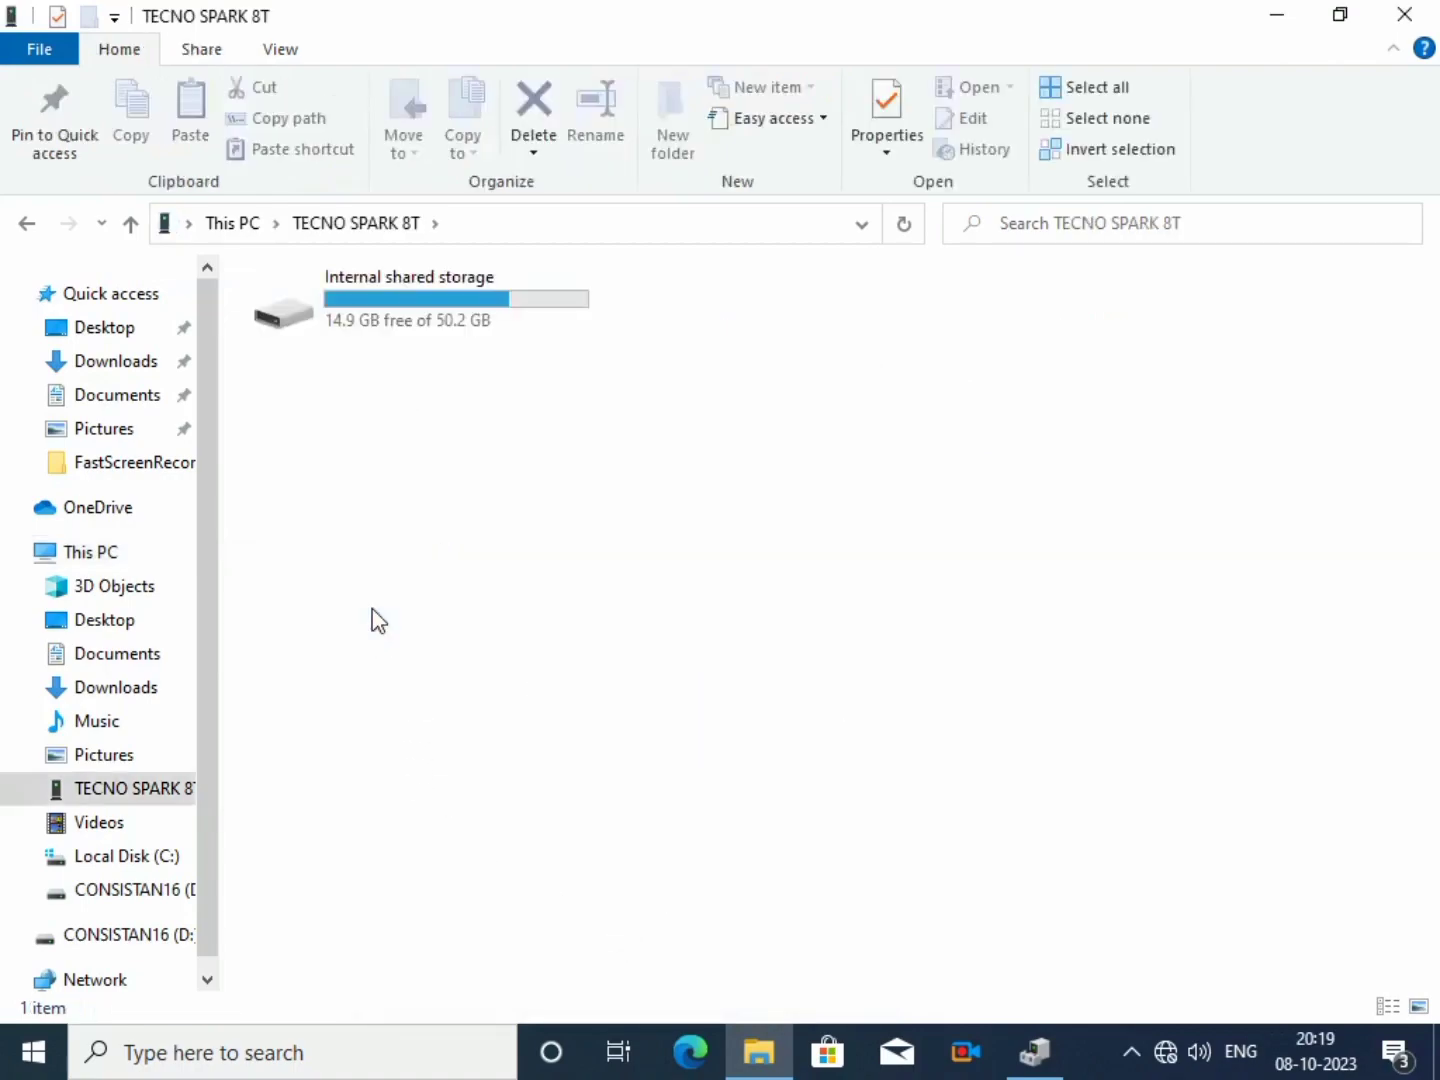
double_click(419, 319)
scroll(545, 628, "down", 2)
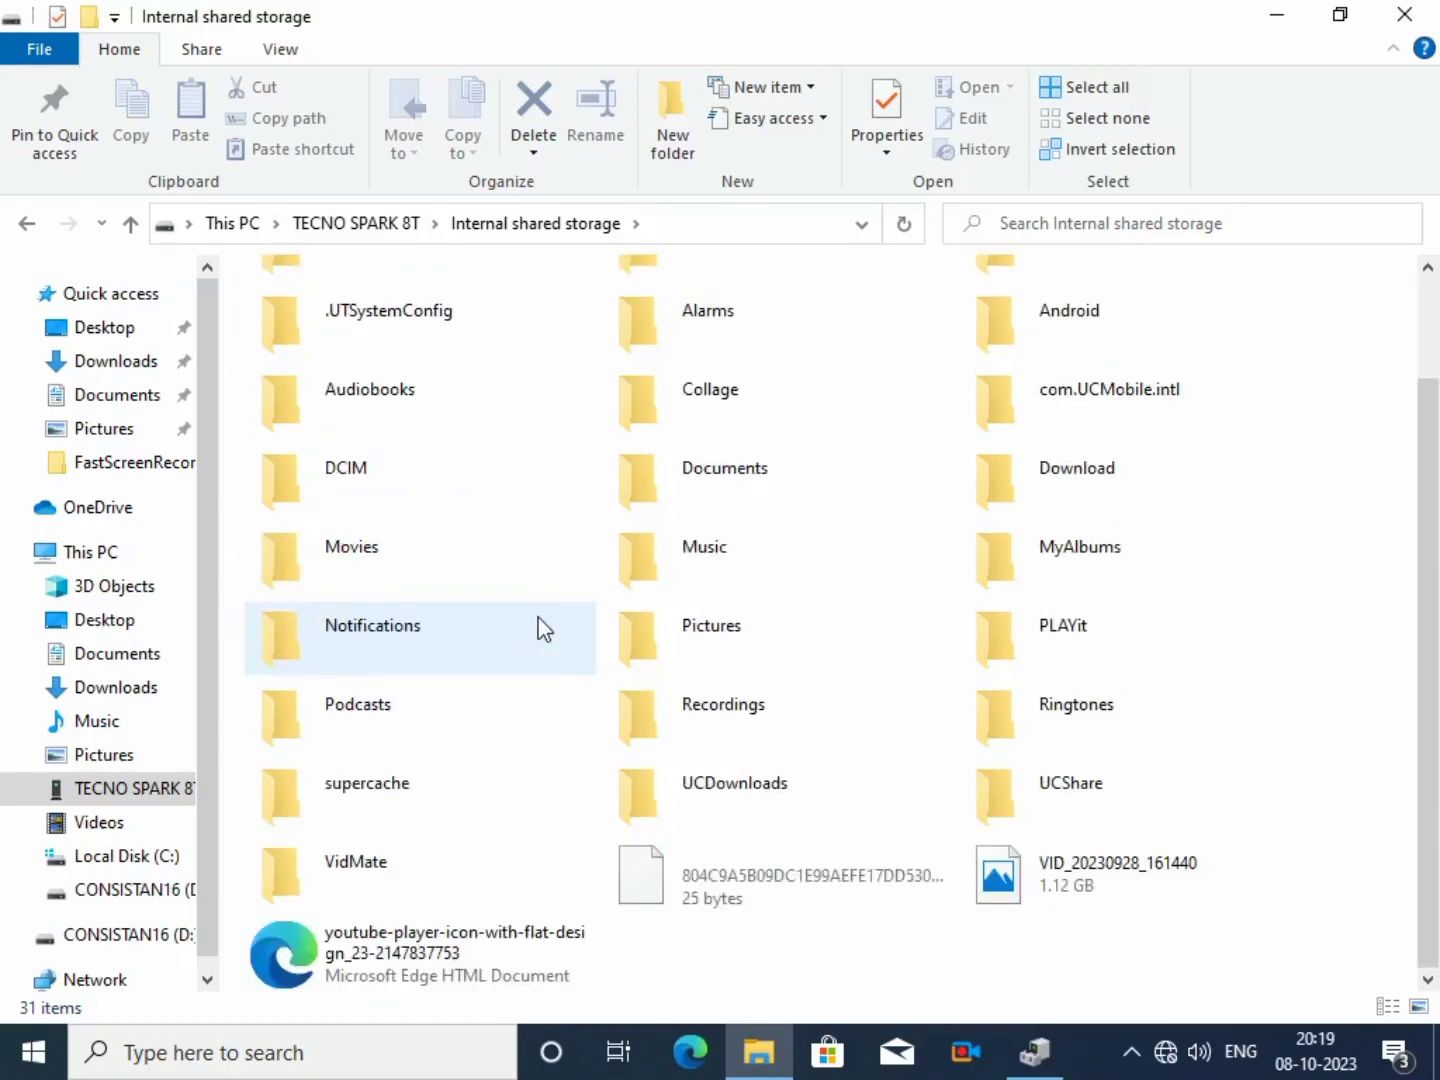
scroll(543, 628, "up", 2)
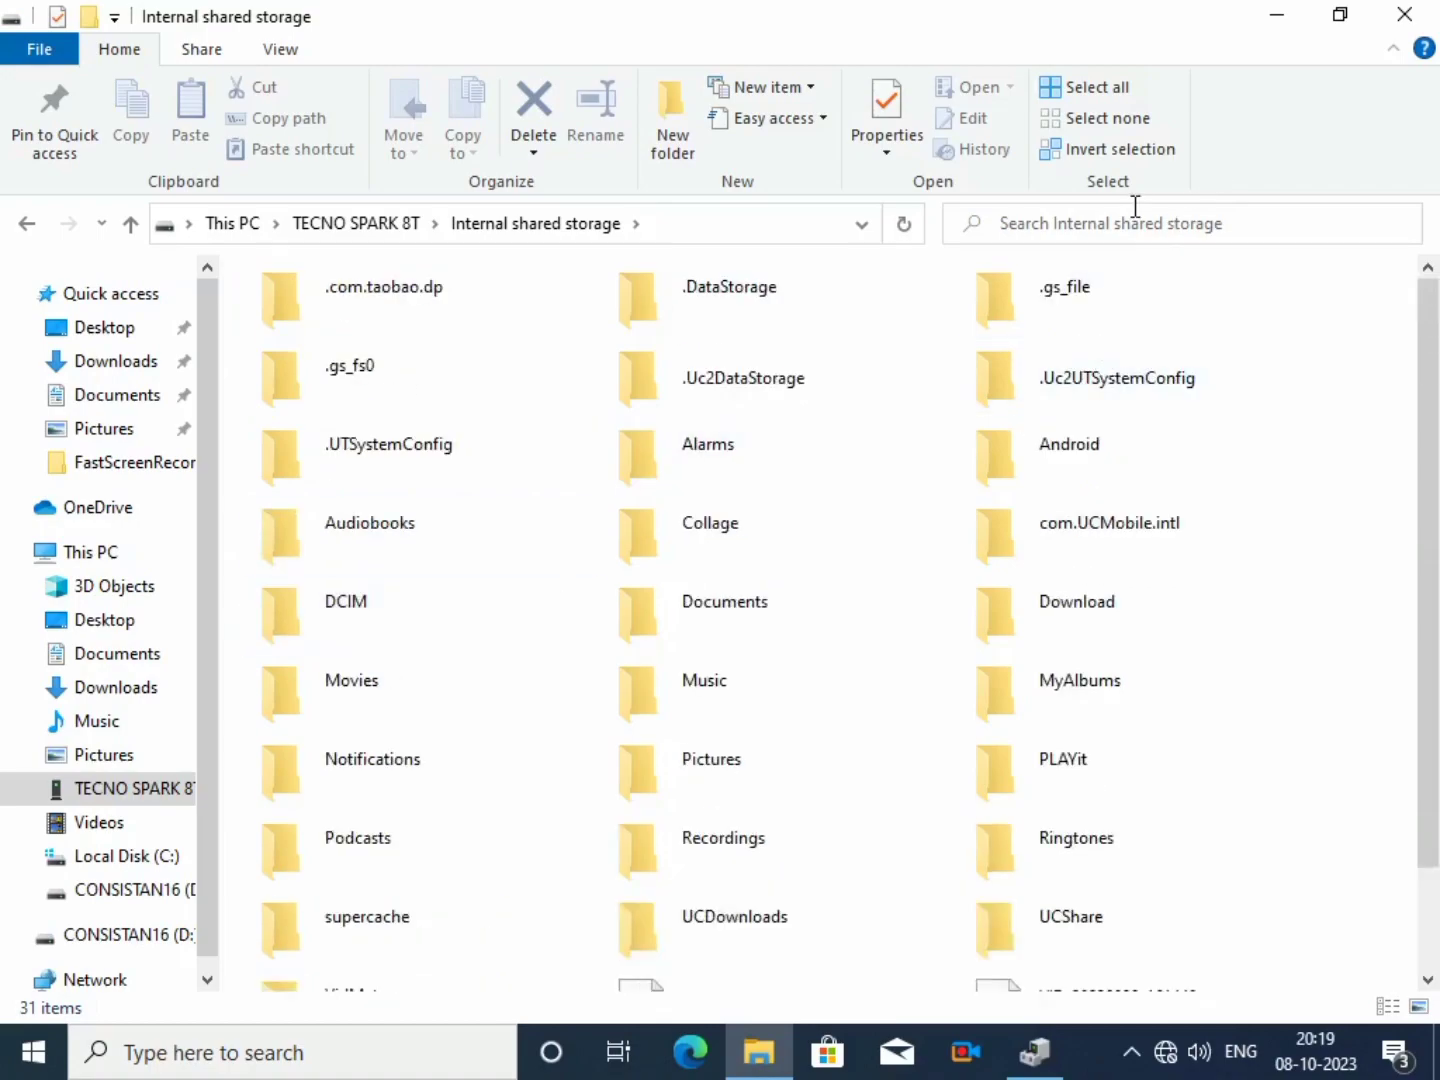
left_click(1404, 14)
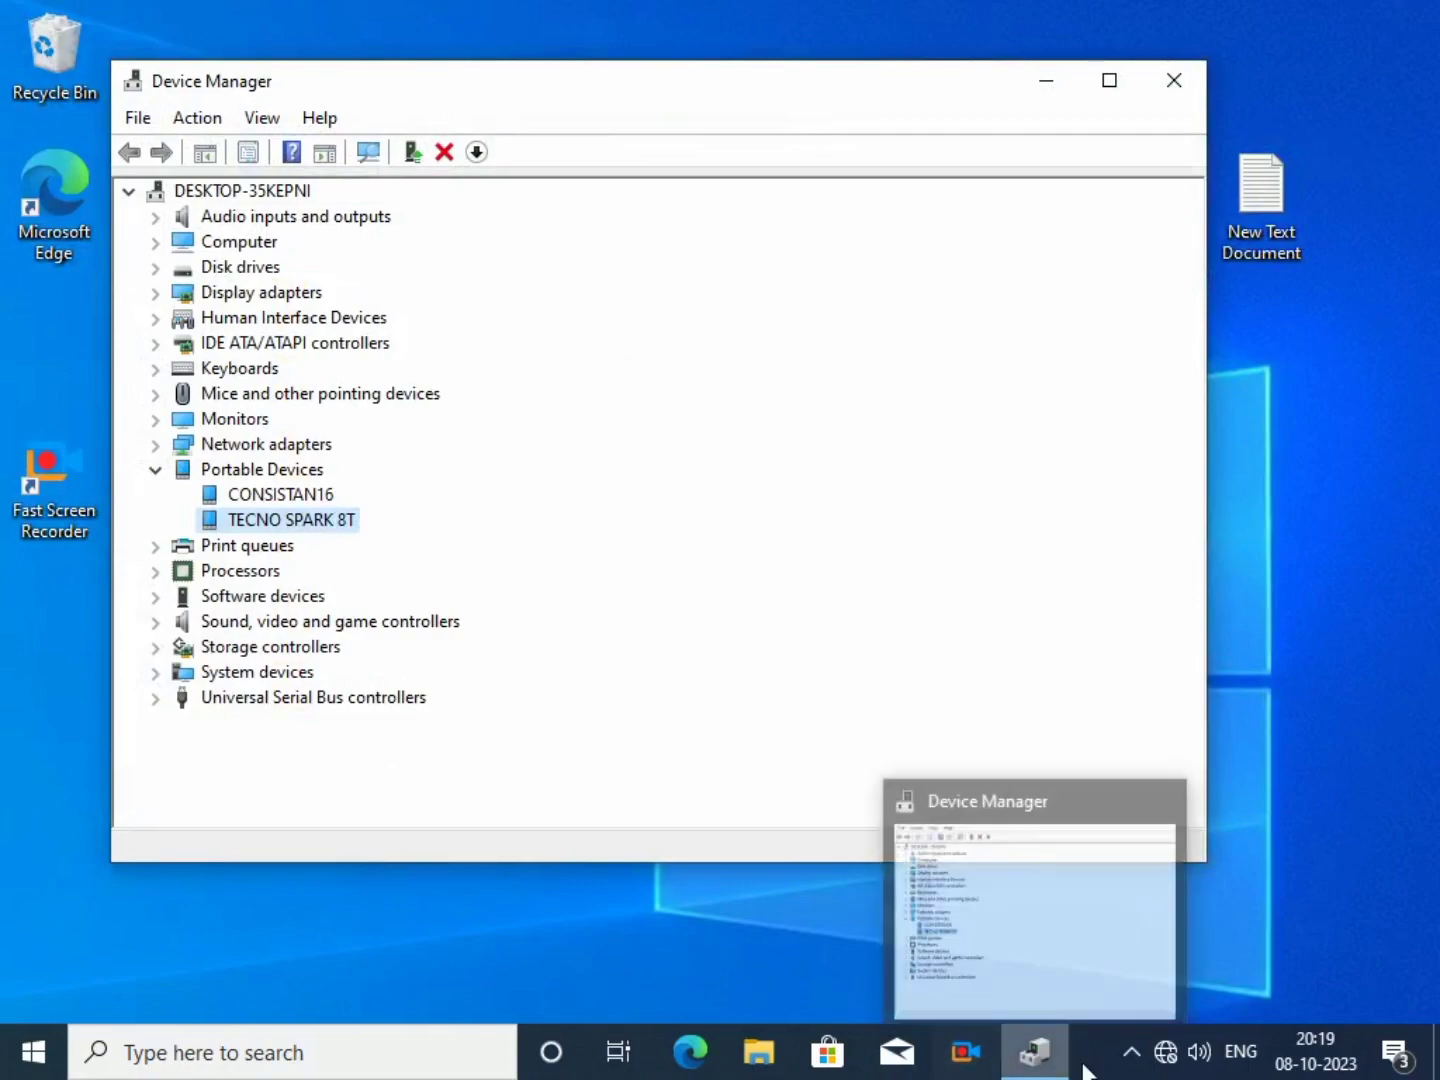
left_click(1133, 1048)
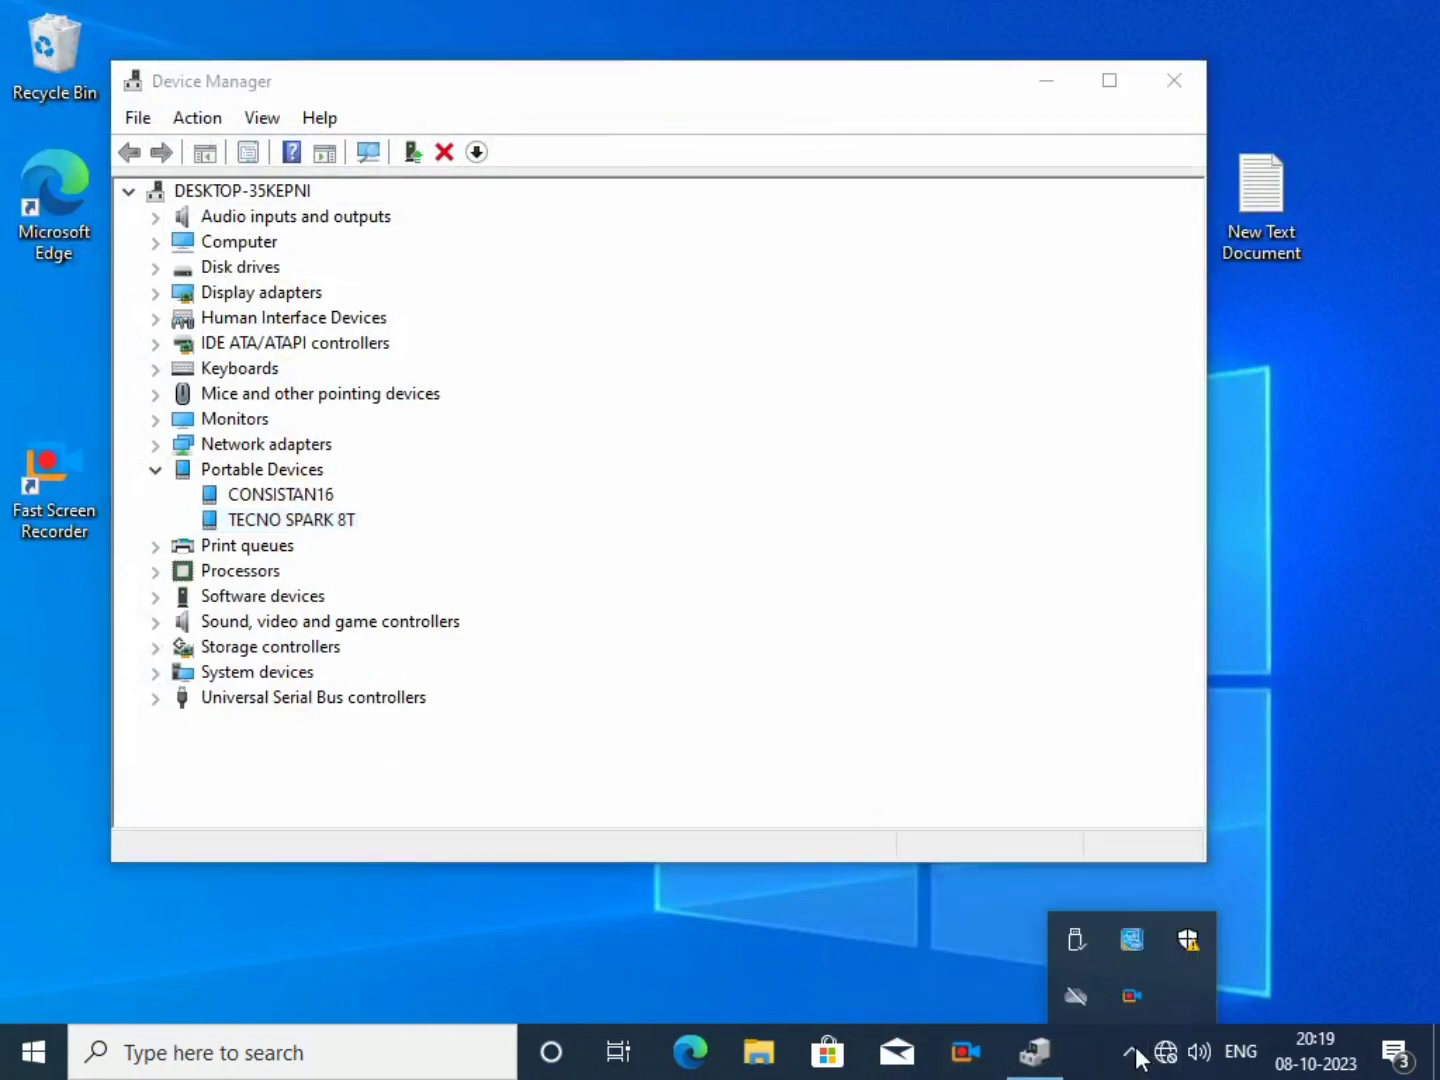
right_click(1137, 995)
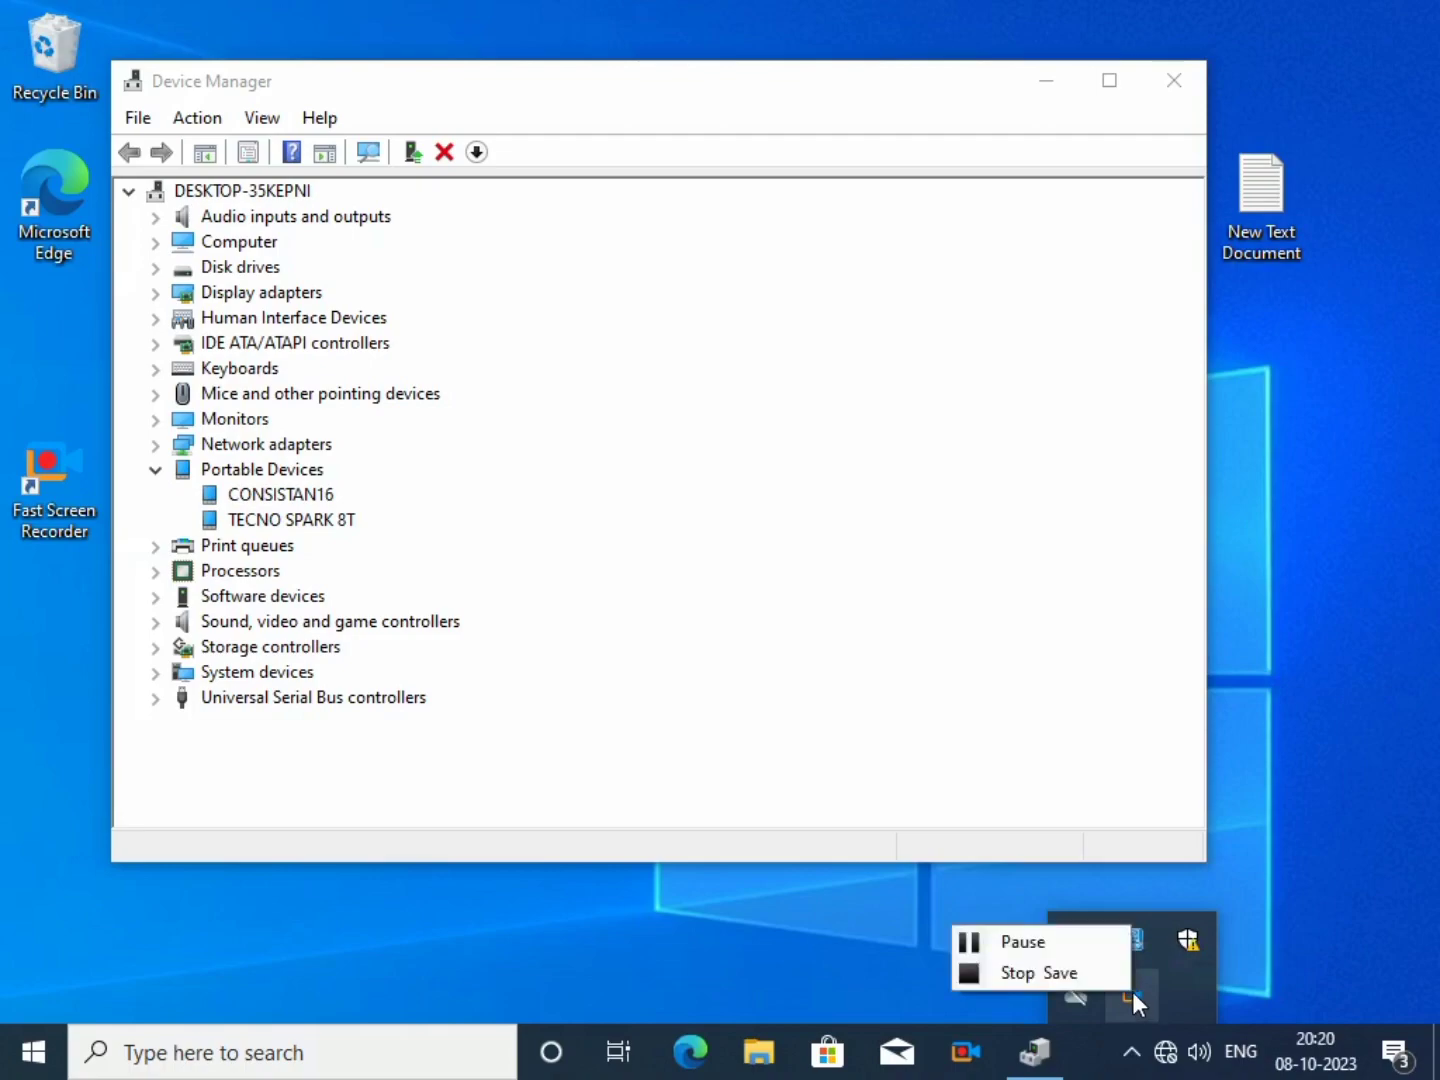
left_click(1048, 972)
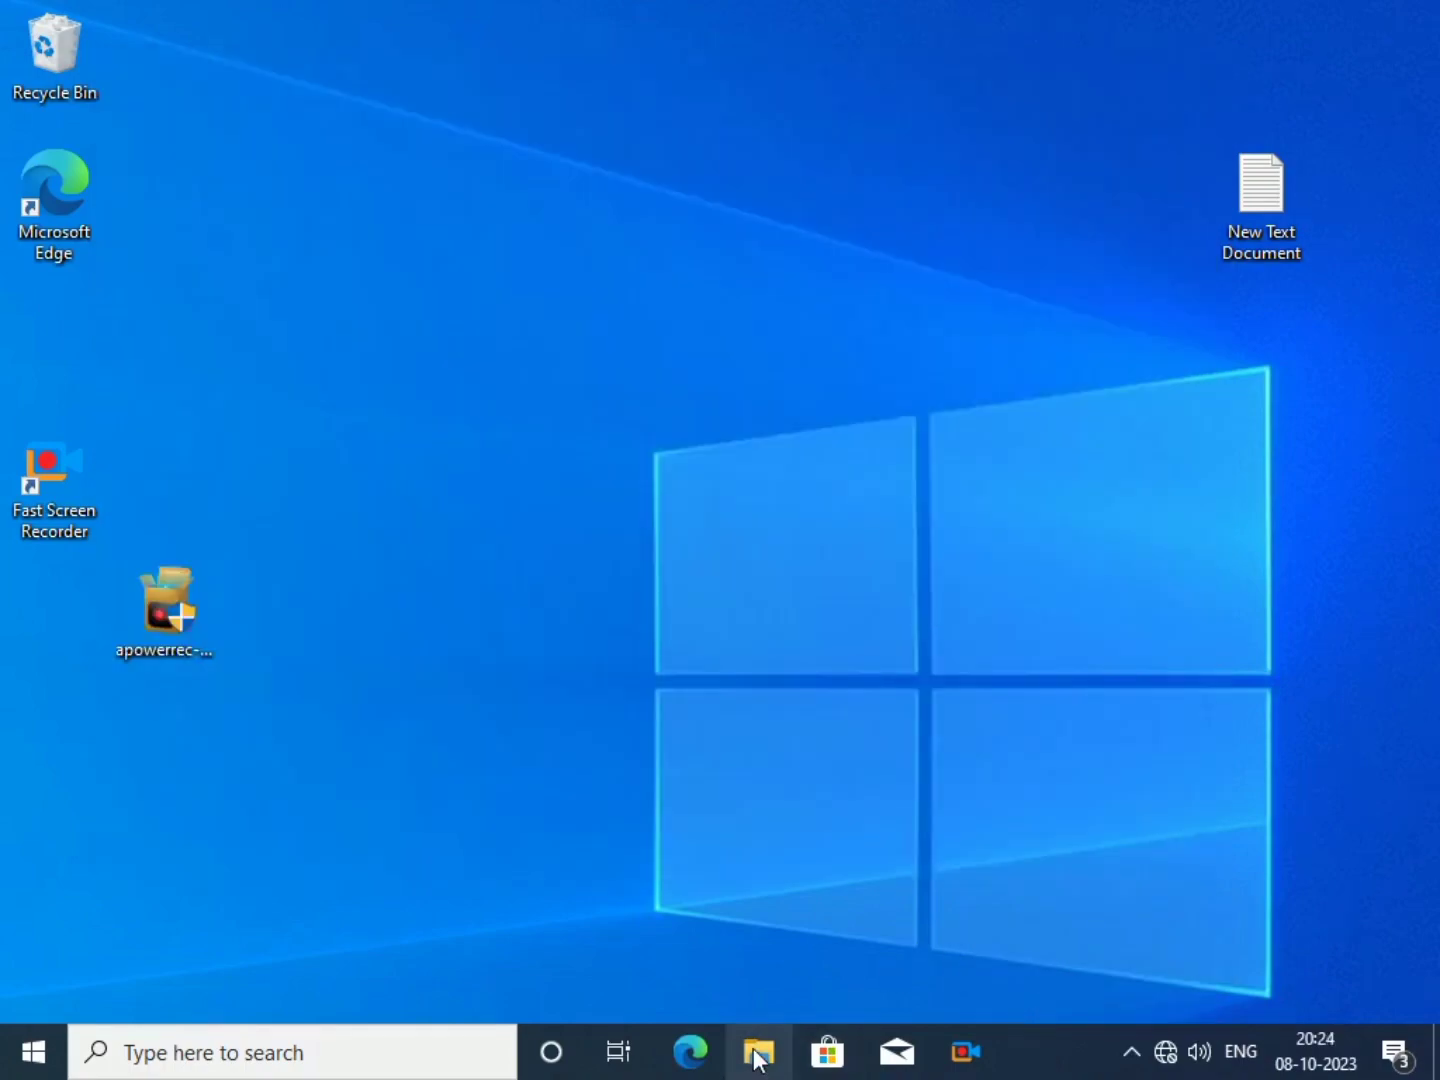
Reopen File Explorer at This PC, maximize it, and examine which devices and drives are listed.
left_click(757, 1054)
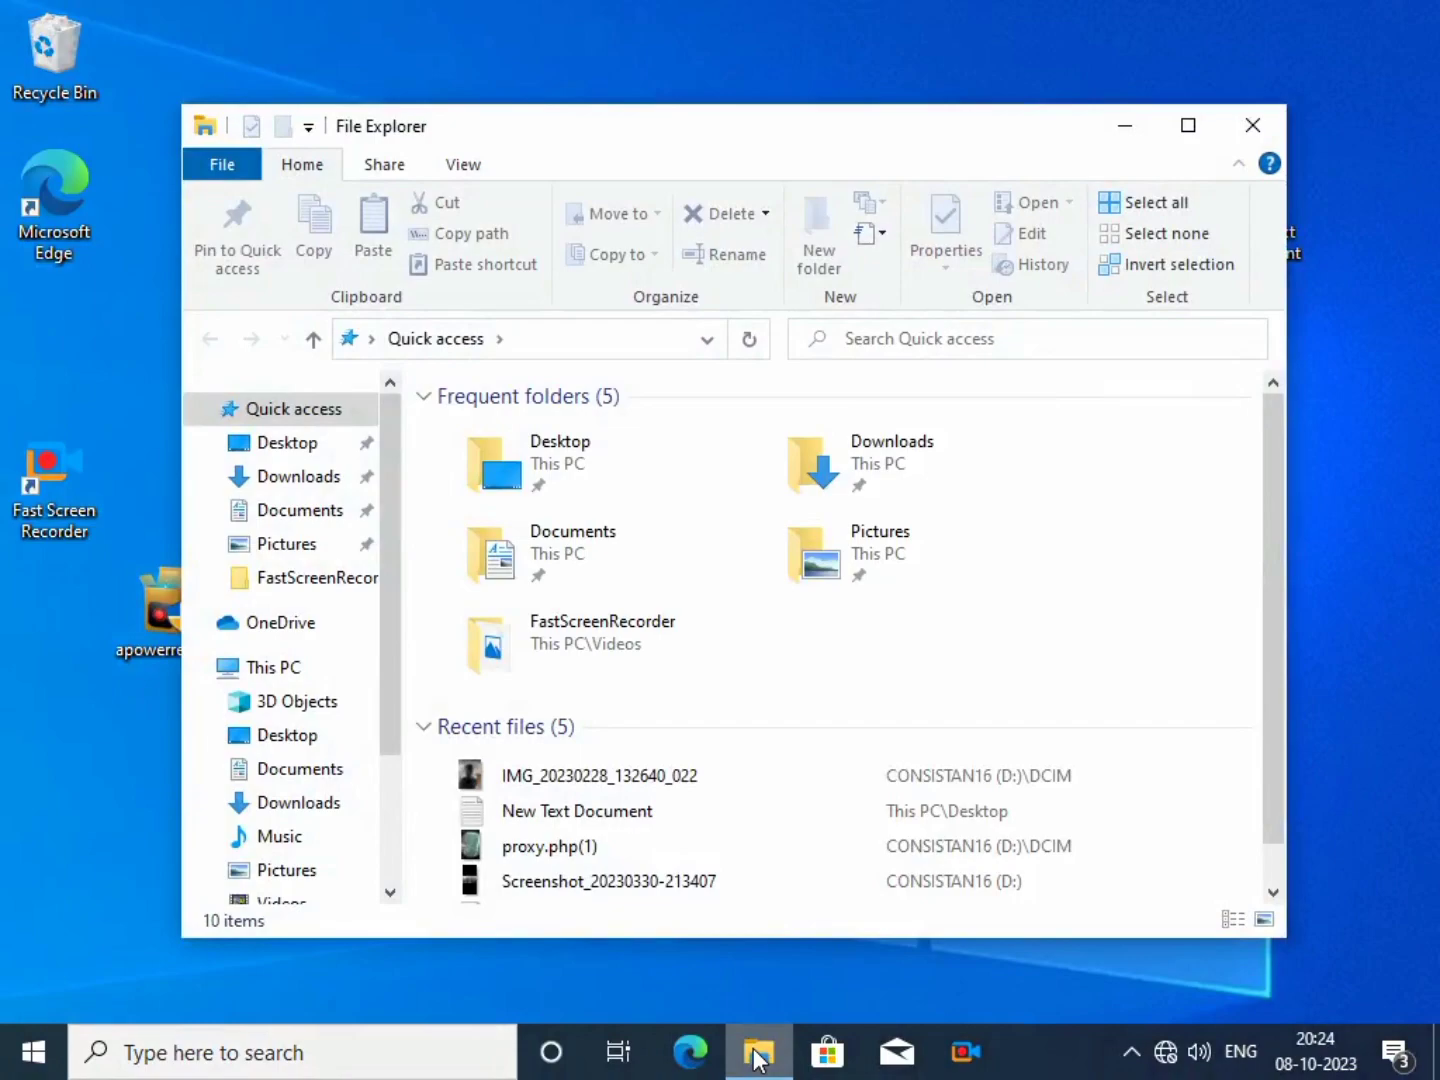
left_click(274, 667)
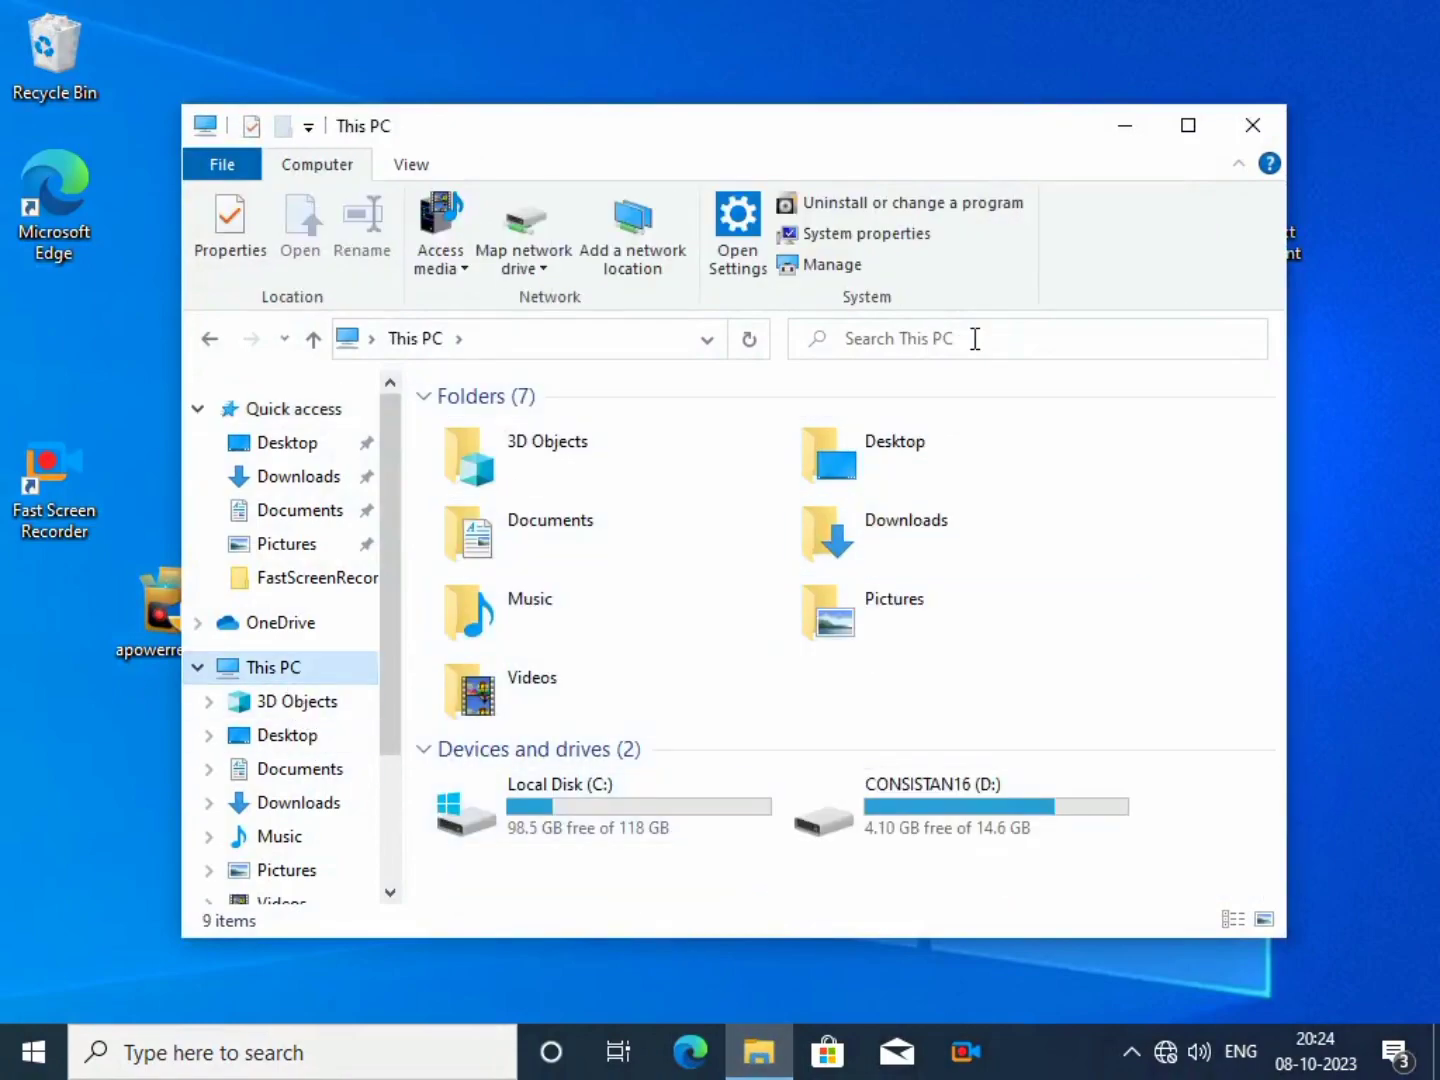
left_click_drag(1021, 133, 920, 1)
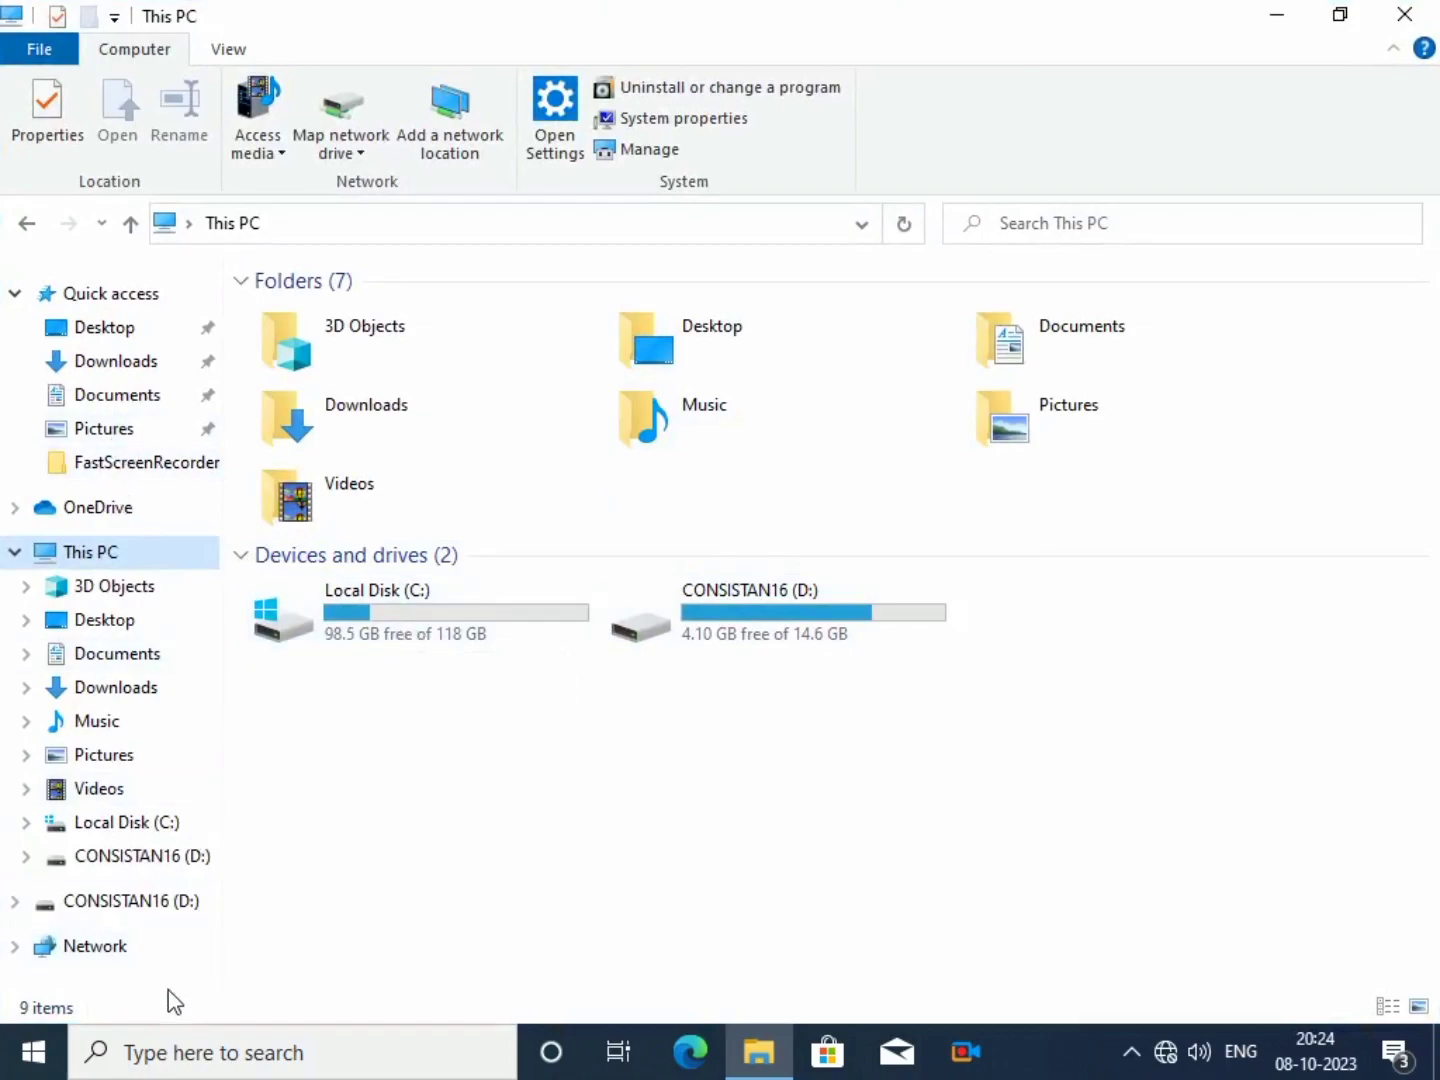
Open Device Manager to inspect the TECNO SPARK 8T under Portable Devices.
left_click(39, 1052)
right_click(38, 1052)
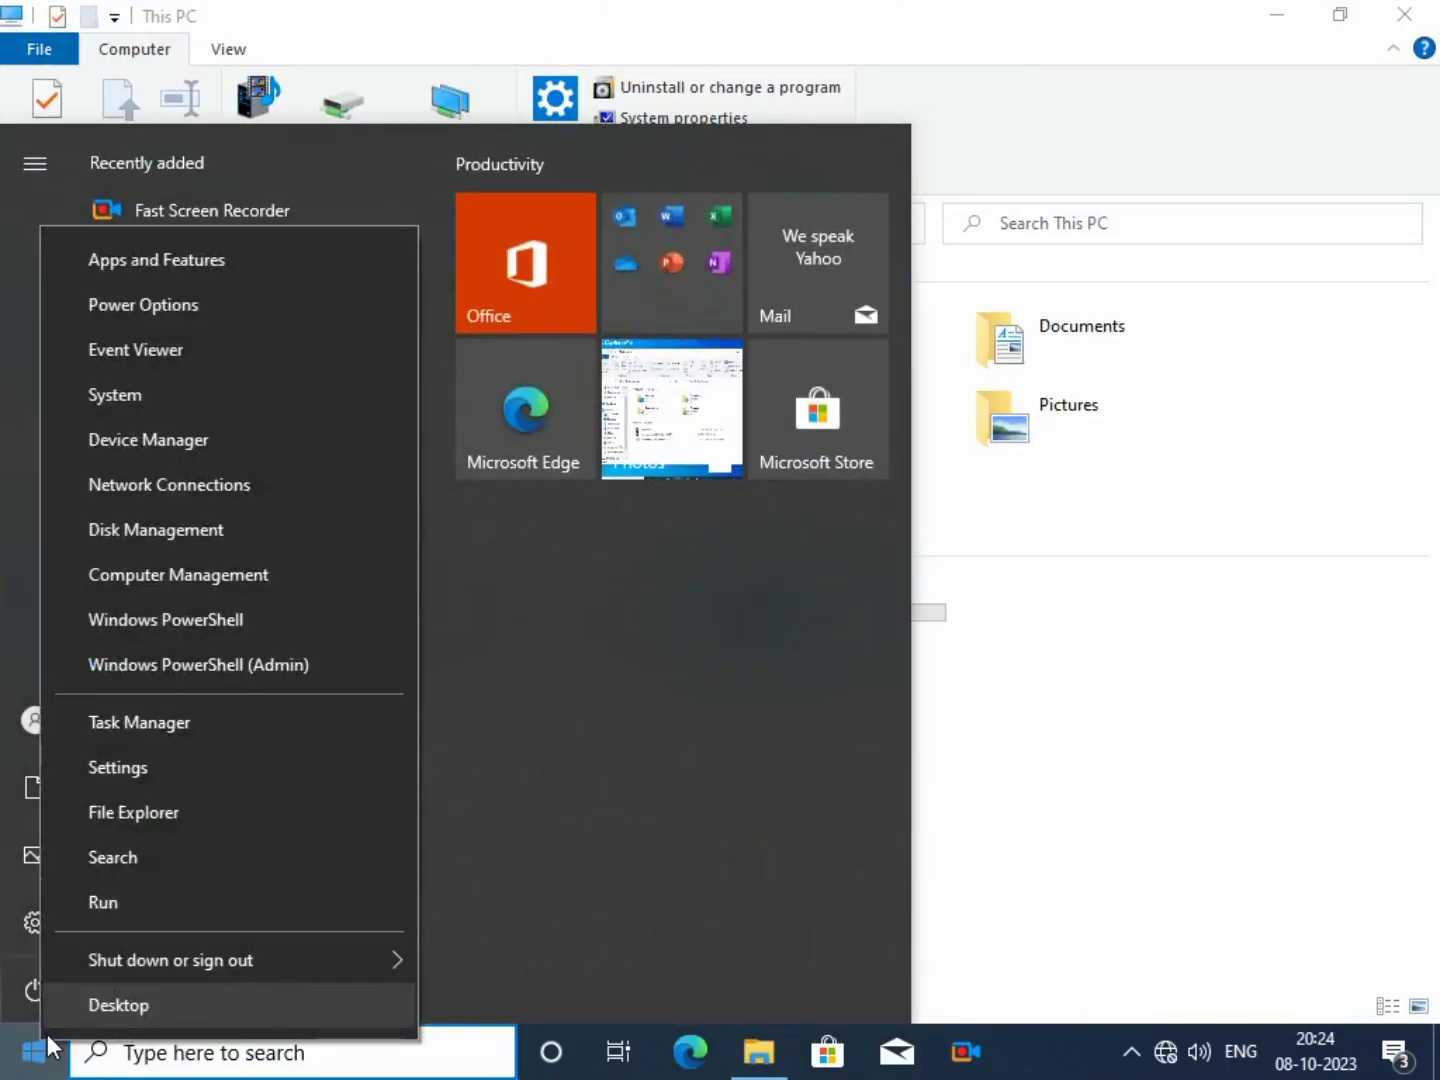
left_click(184, 447)
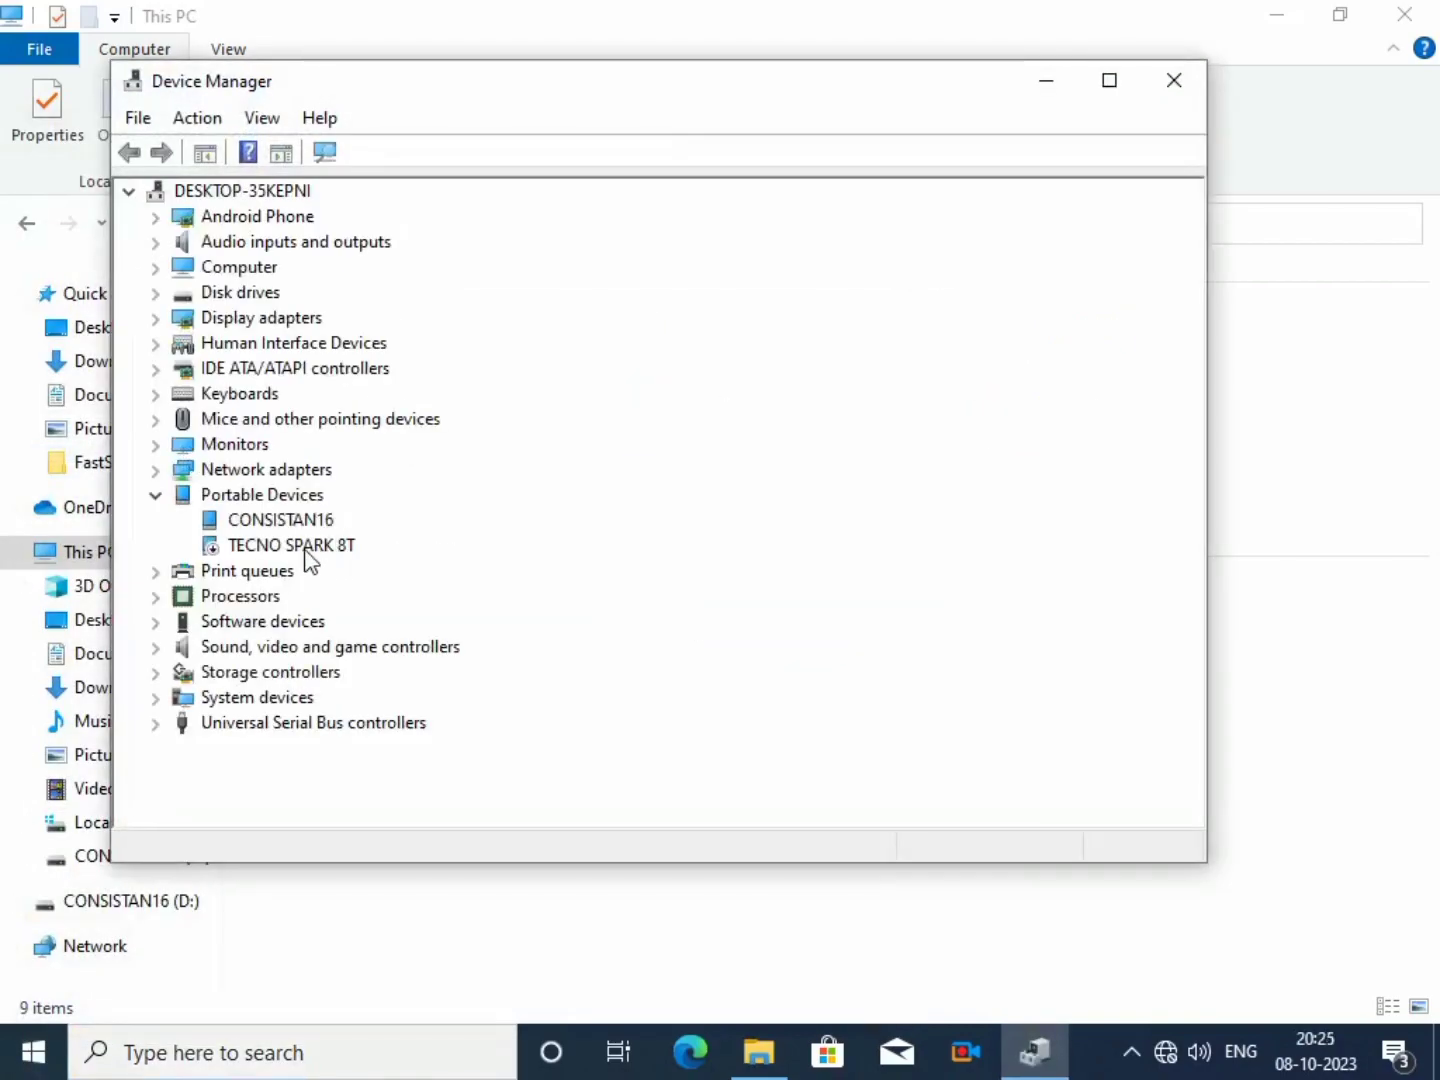
Scan for hardware changes on the TECNO SPARK 8T under Portable Devices.
left_click(157, 499)
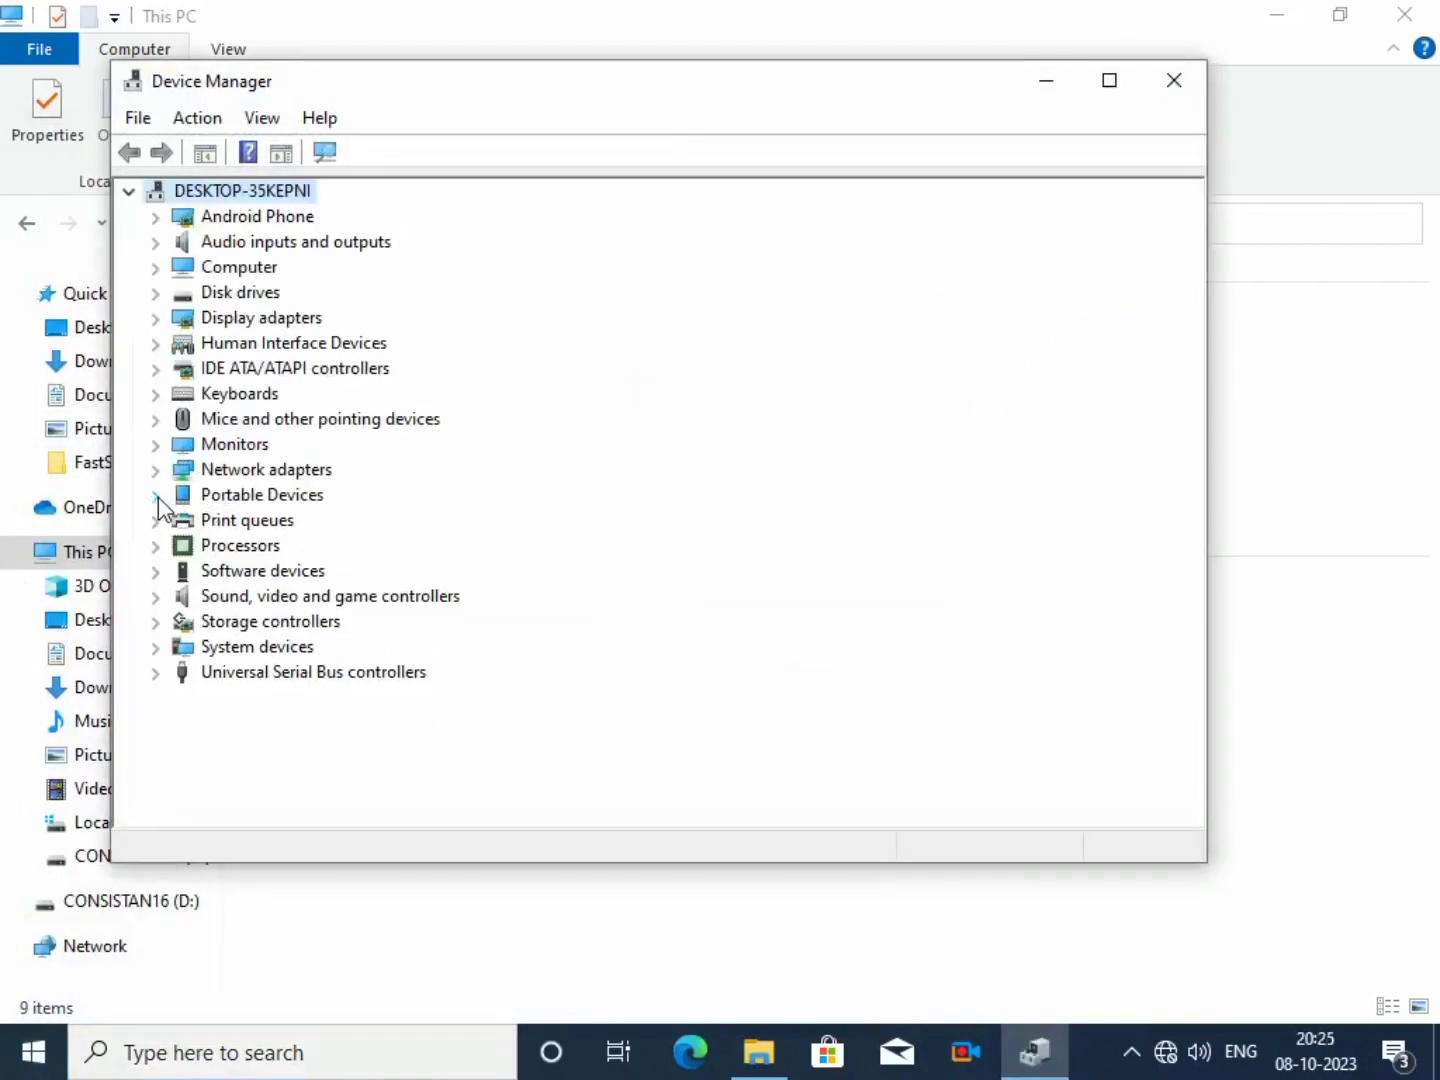
left_click(158, 502)
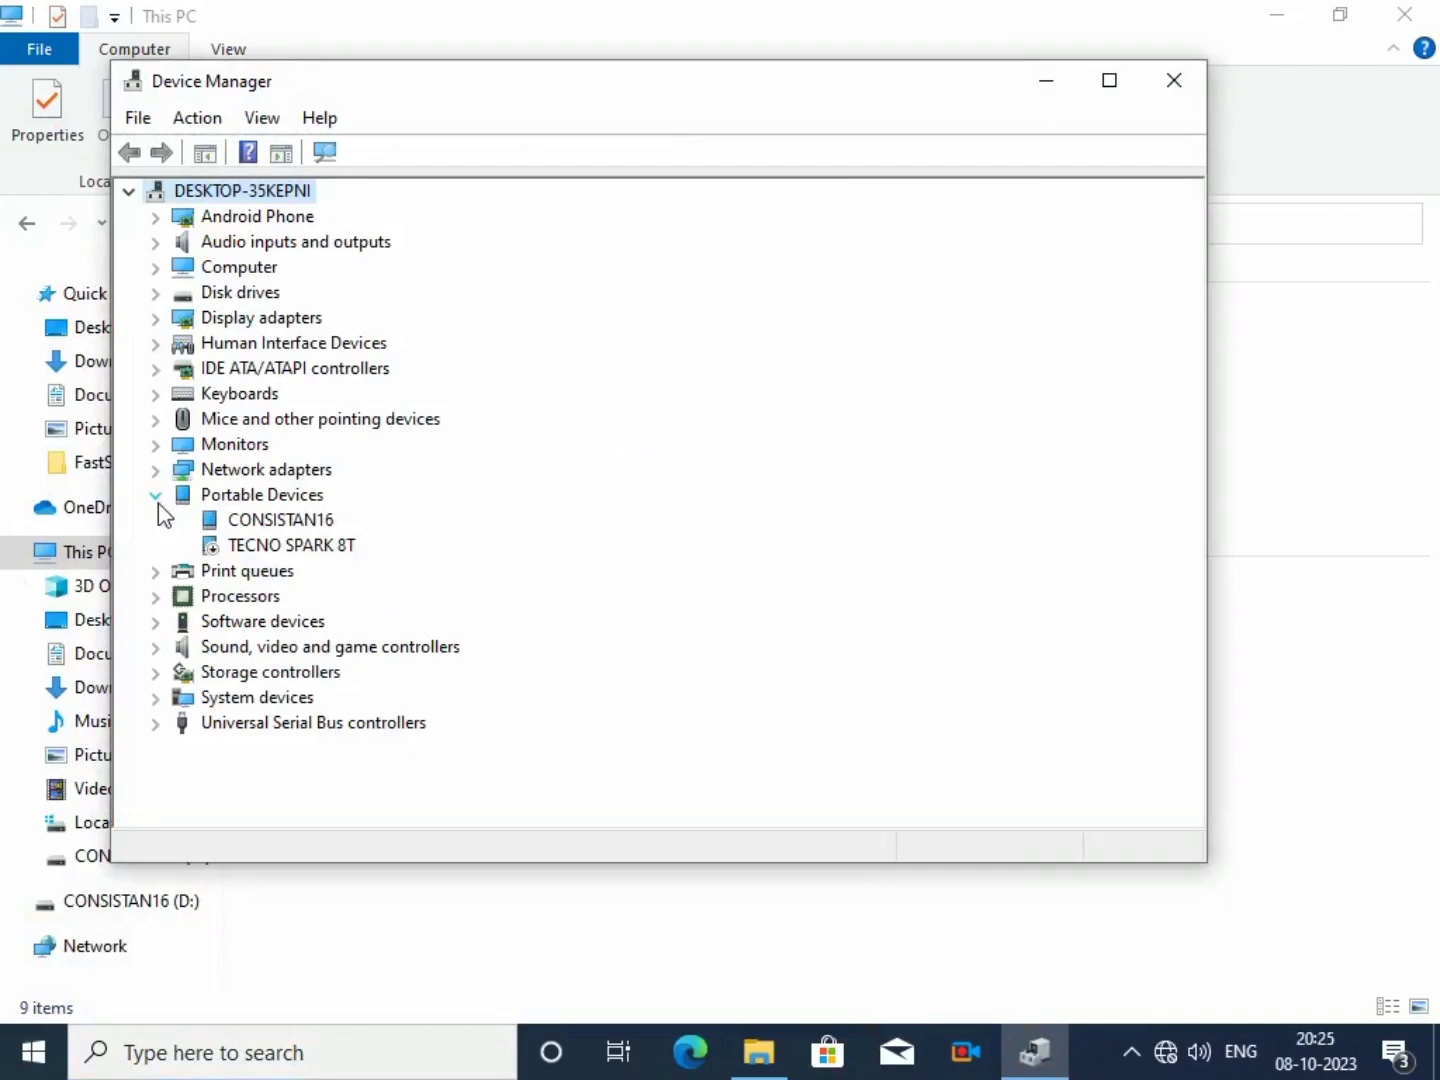
left_click(252, 548)
right_click(252, 548)
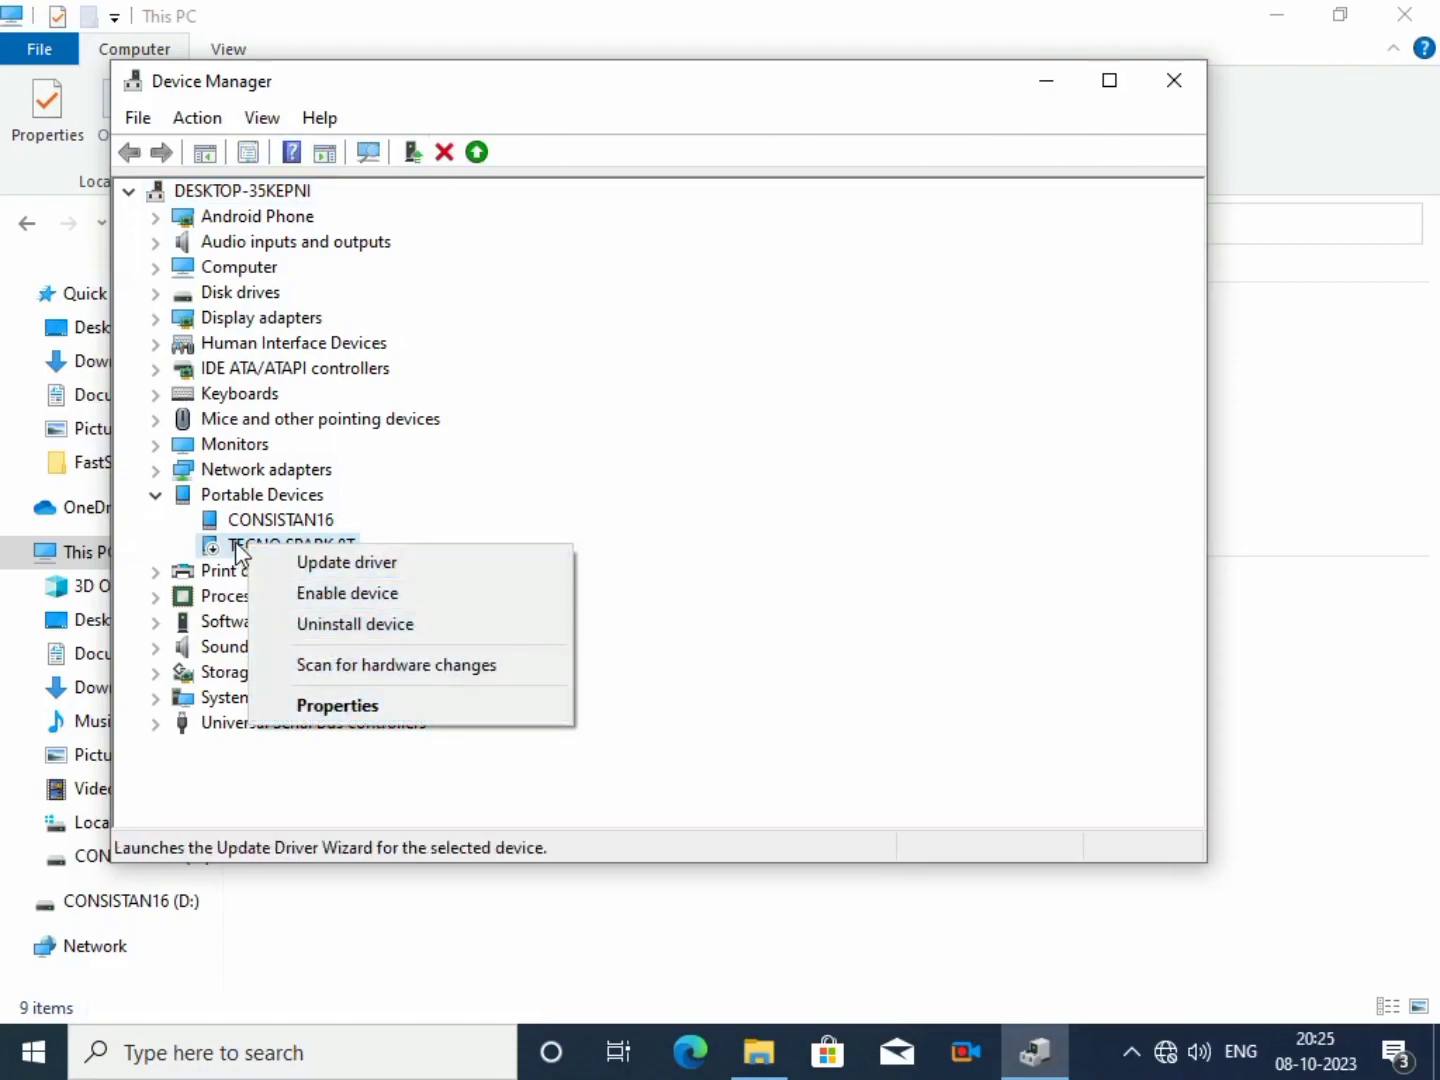
left_click(235, 548)
right_click(235, 548)
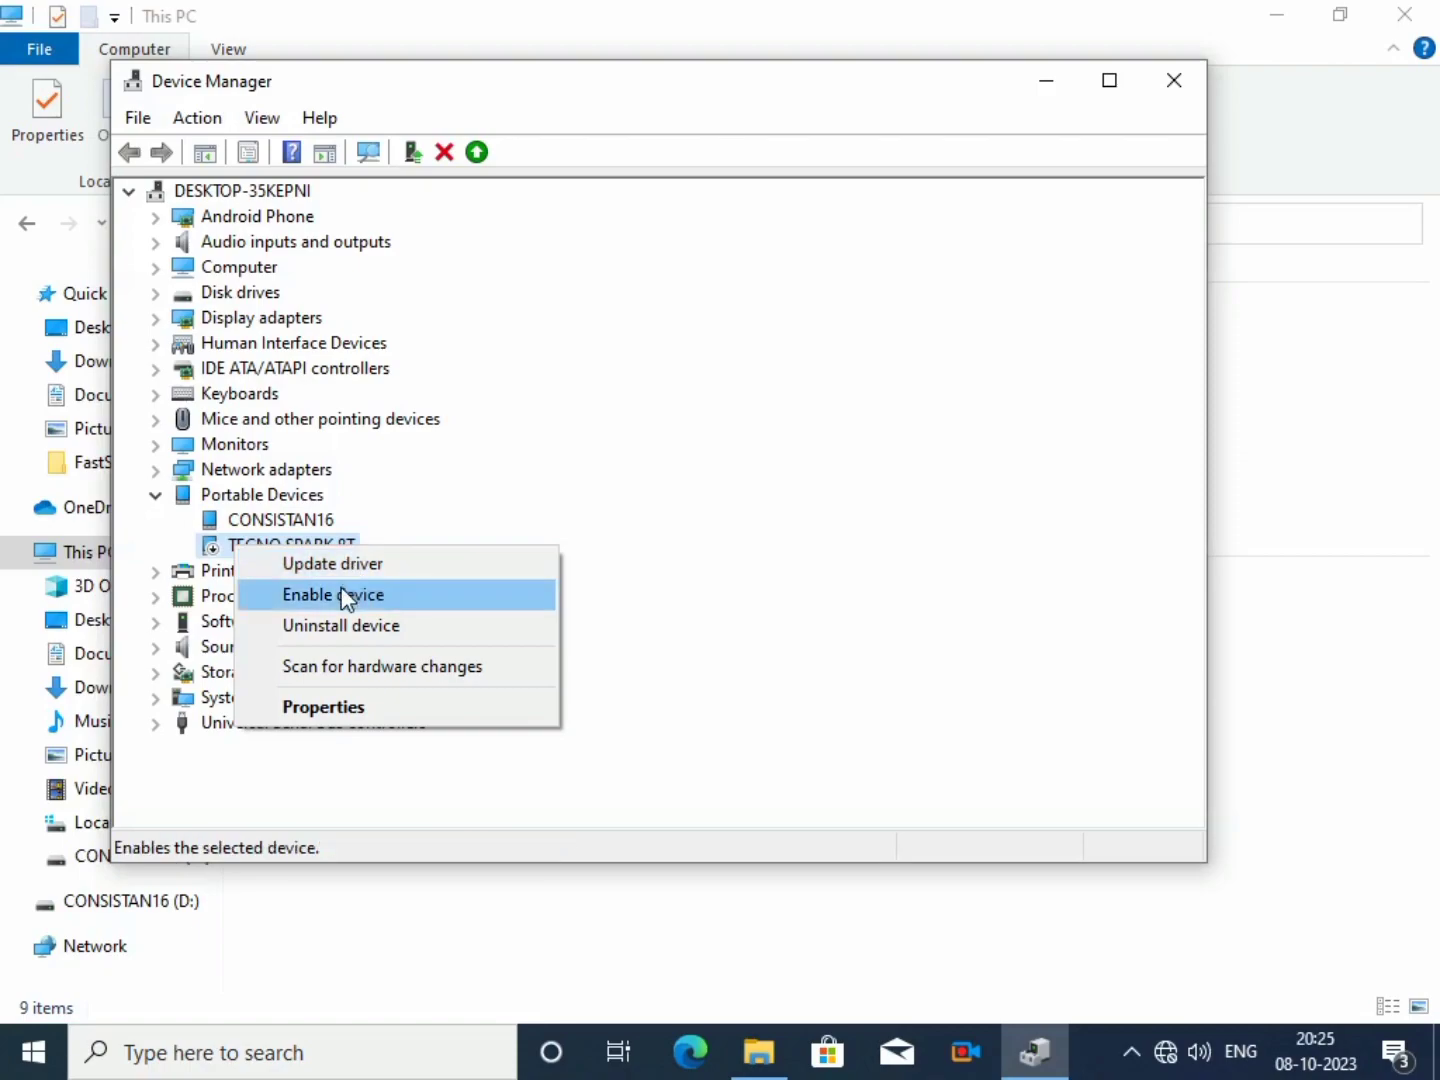
left_click(335, 668)
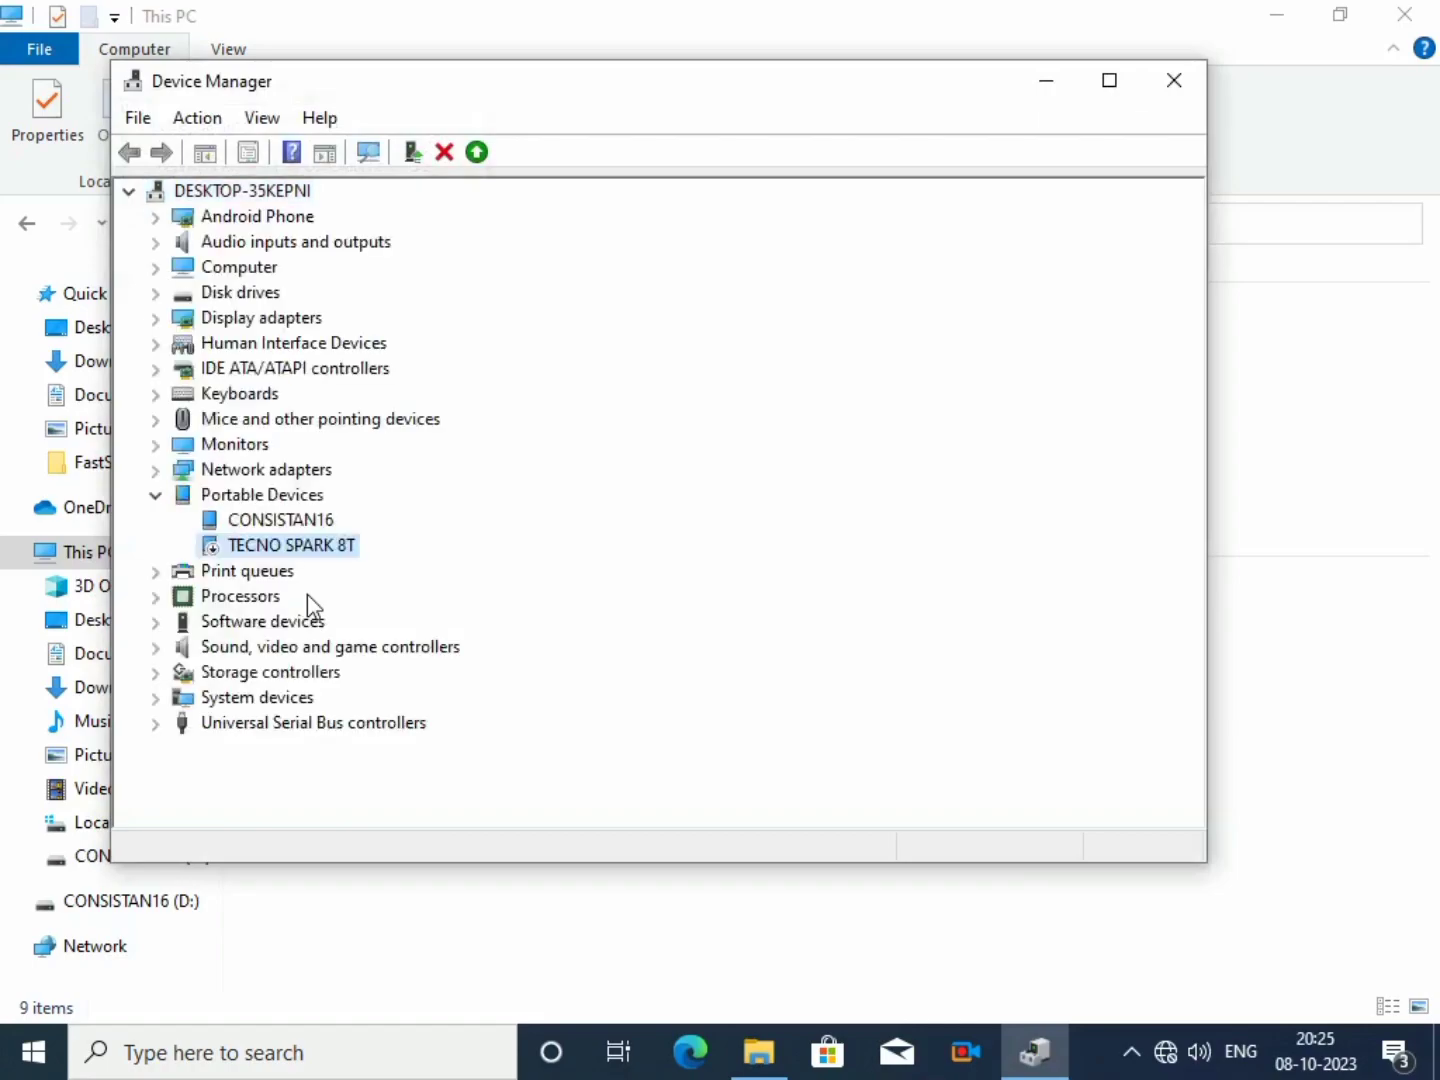
right_click(282, 562)
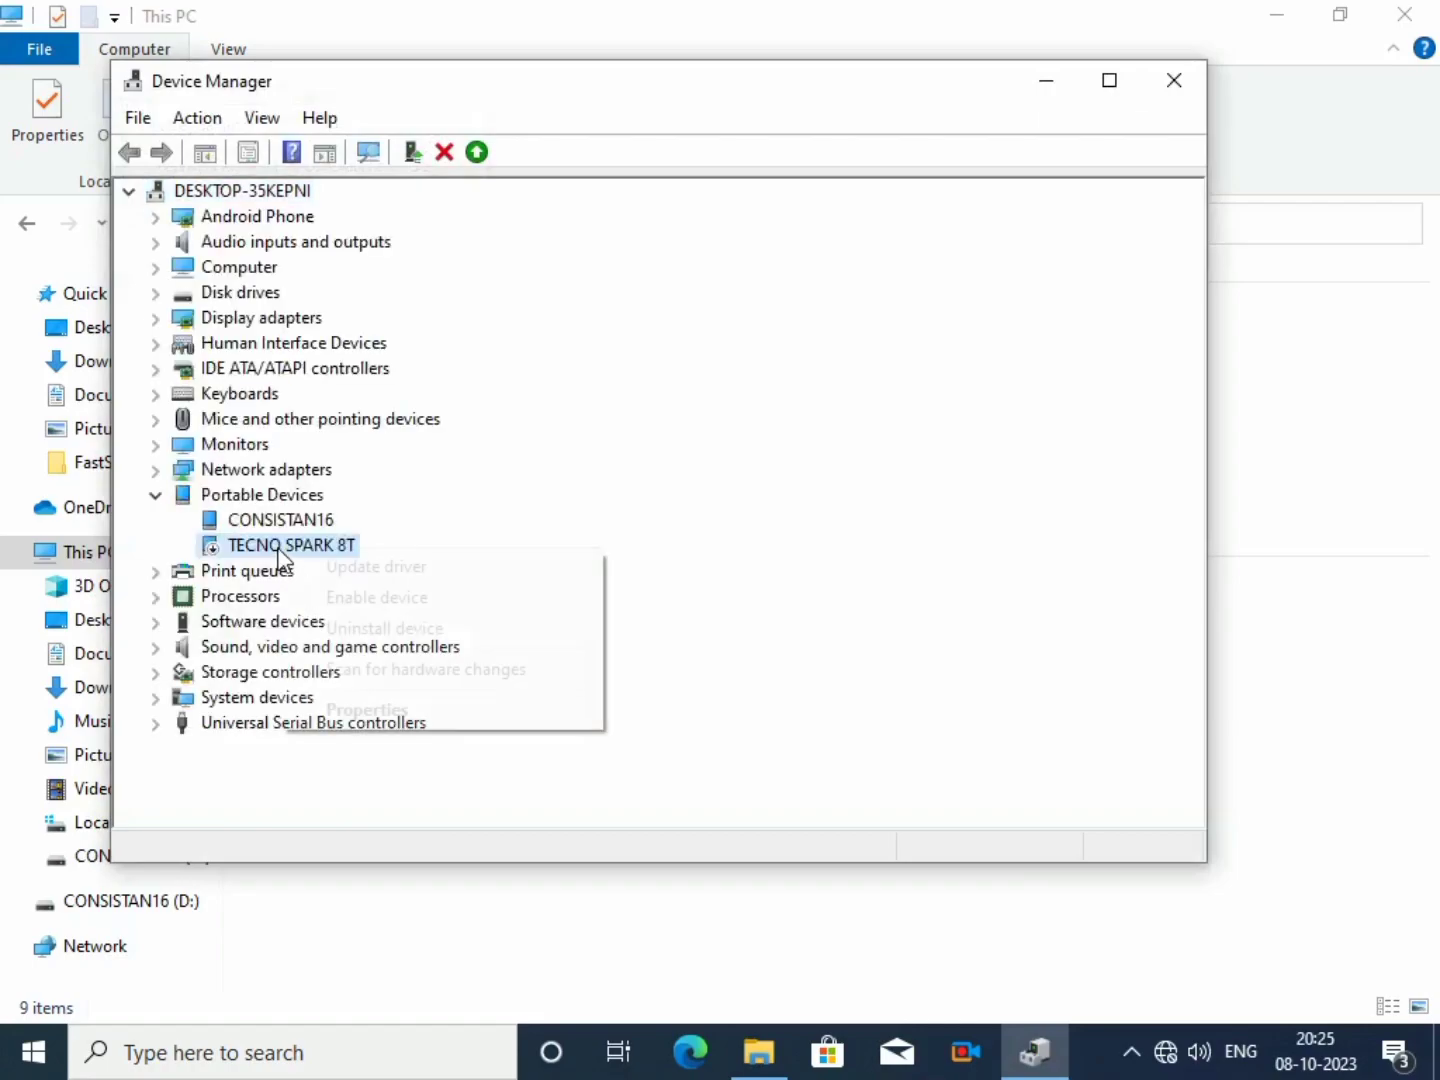
left_click(344, 678)
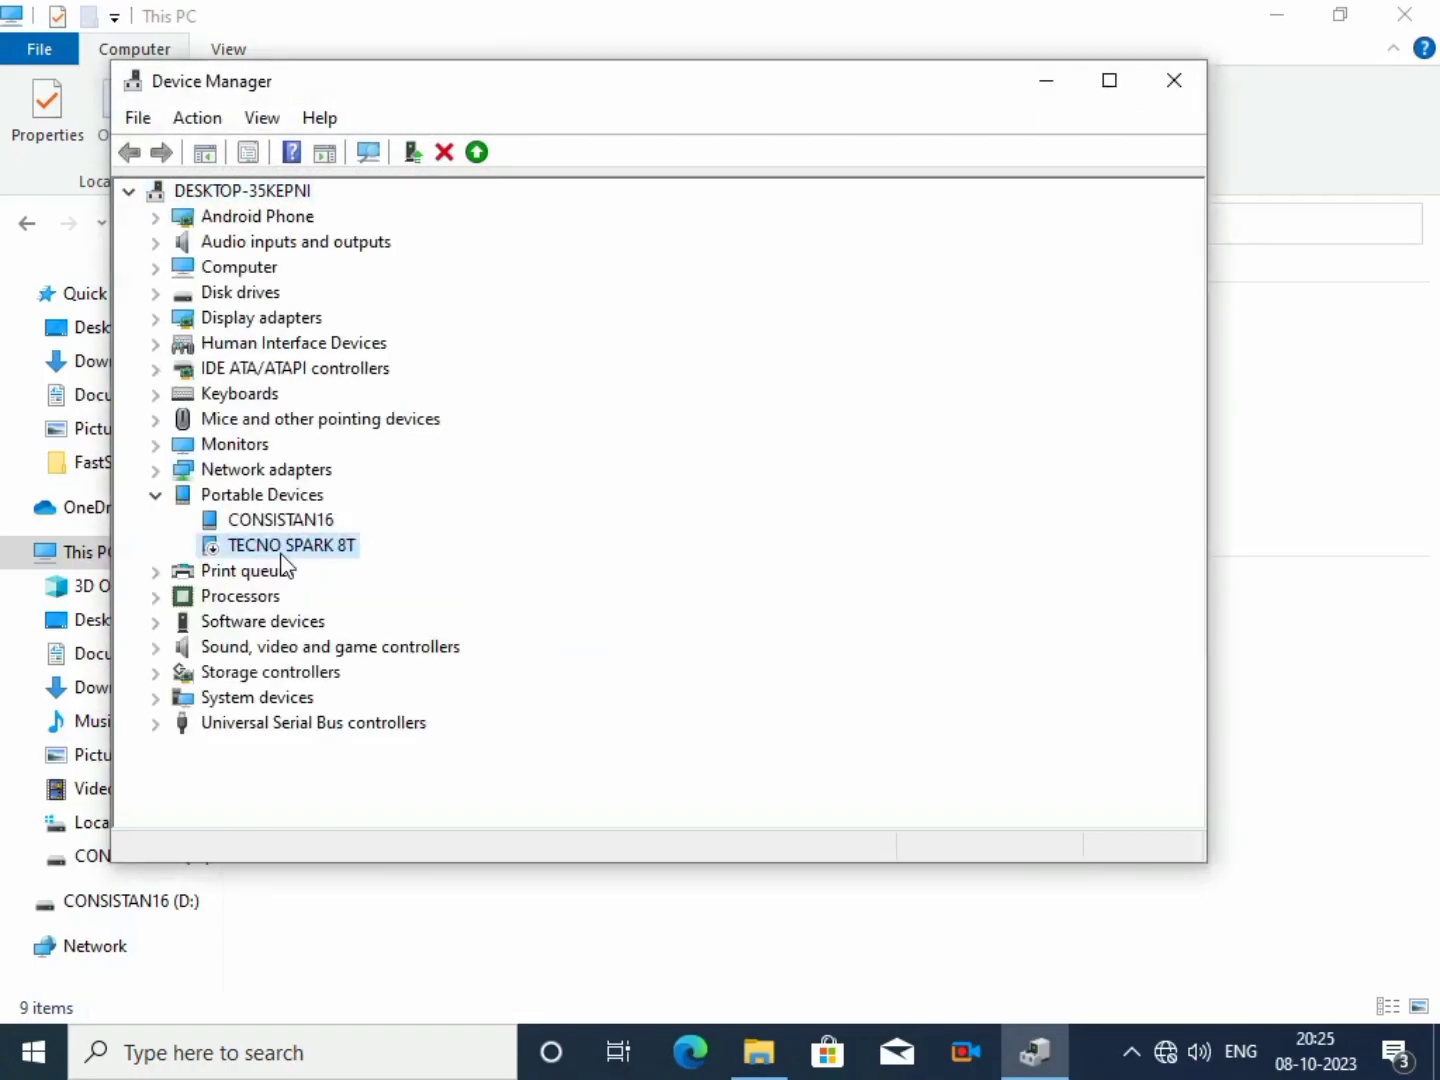
right_click(282, 560)
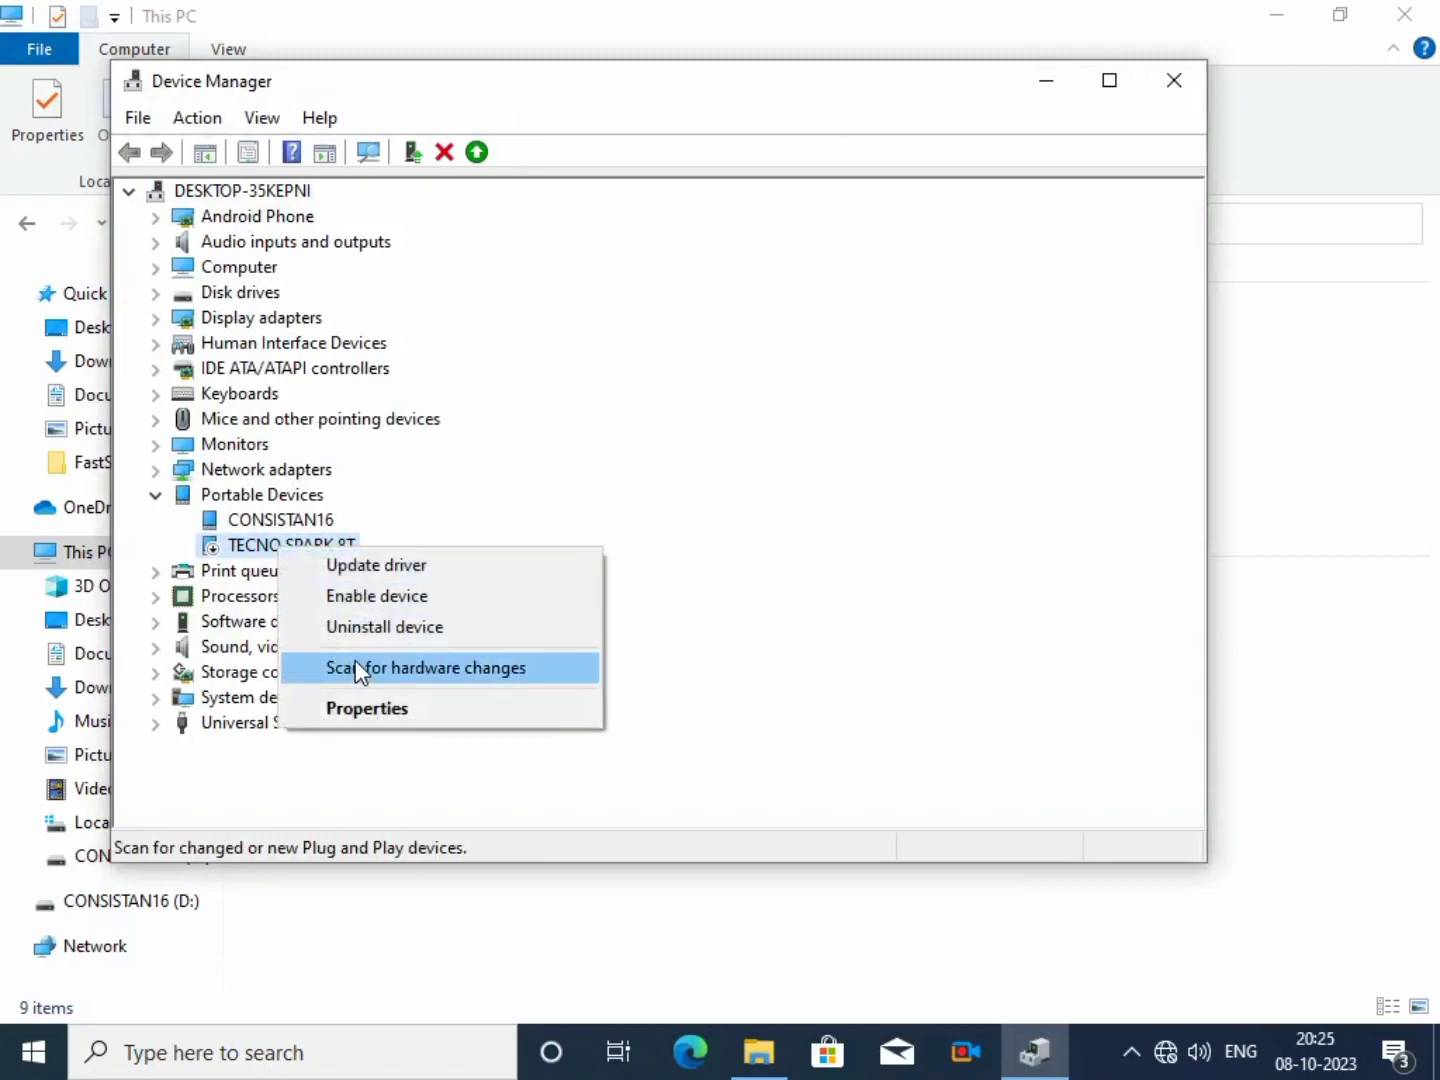
left_click(361, 672)
Enable the TECNO SPARK 8T from its device properties and complete the troubleshooting wizard.
right_click(262, 553)
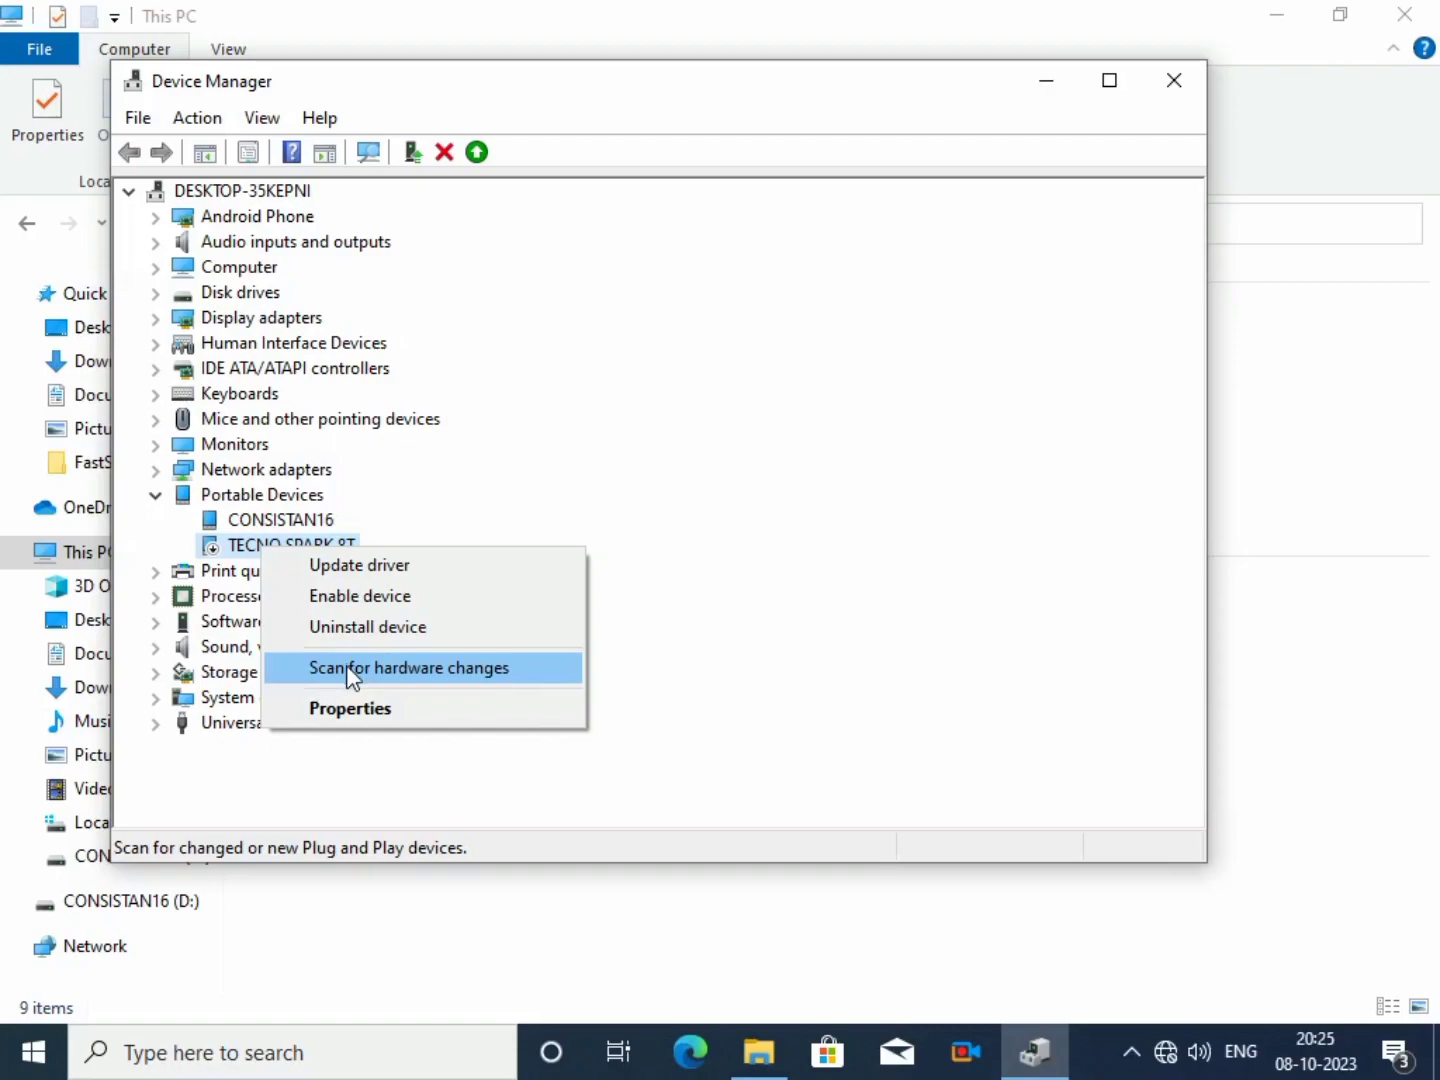
left_click(346, 705)
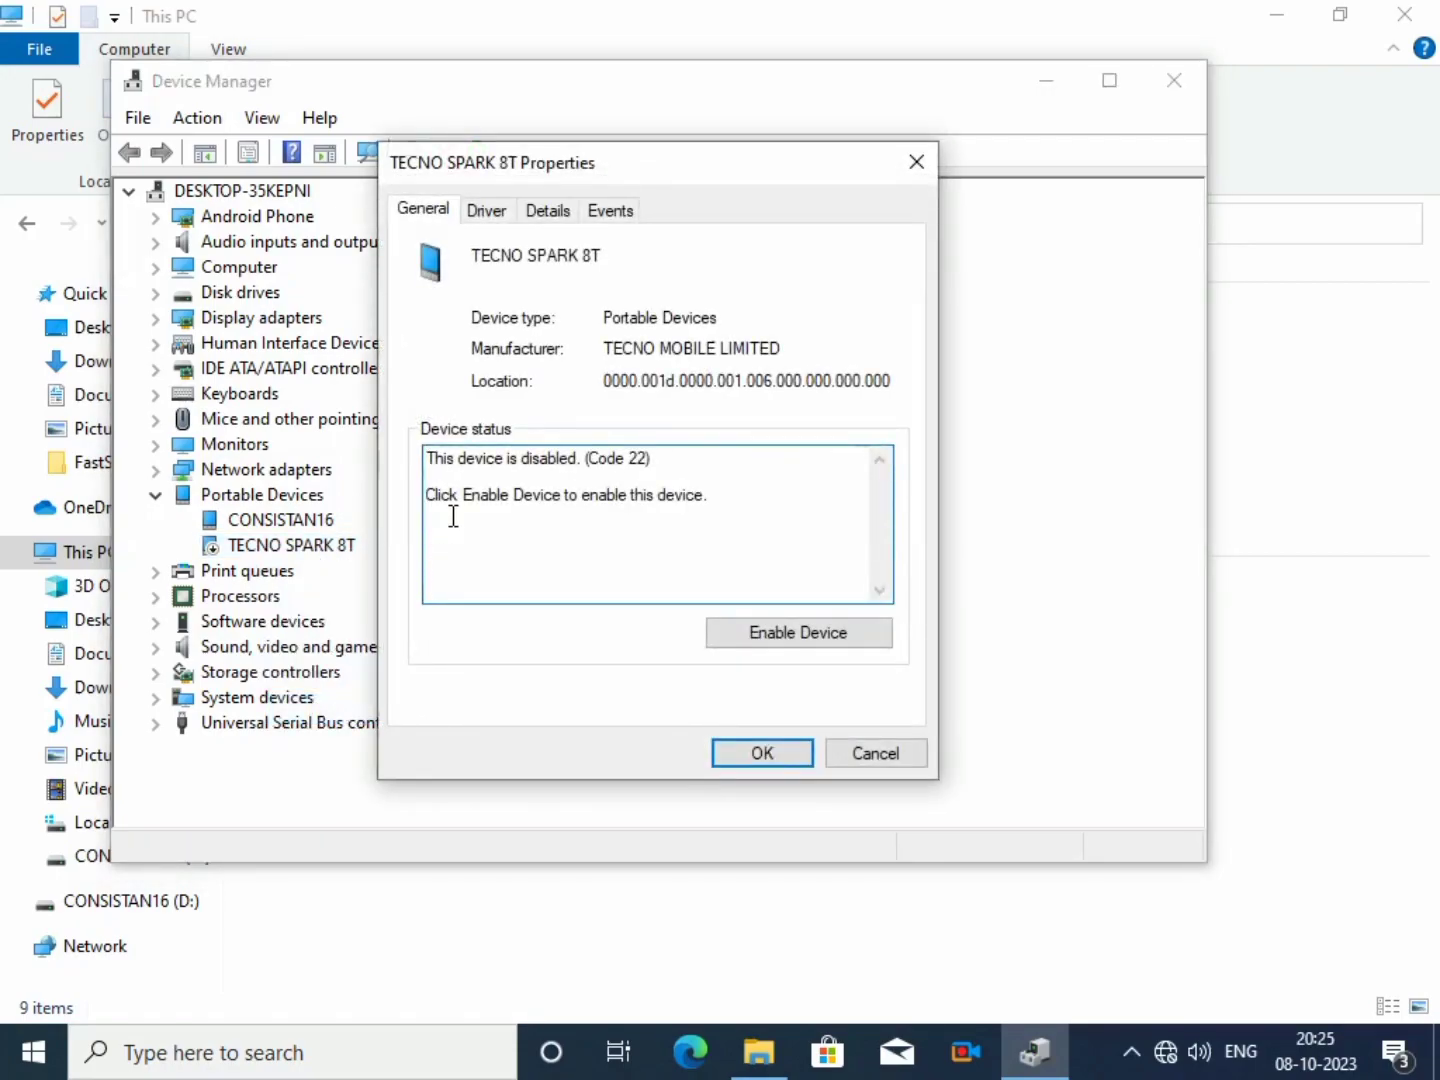
left_click(823, 640)
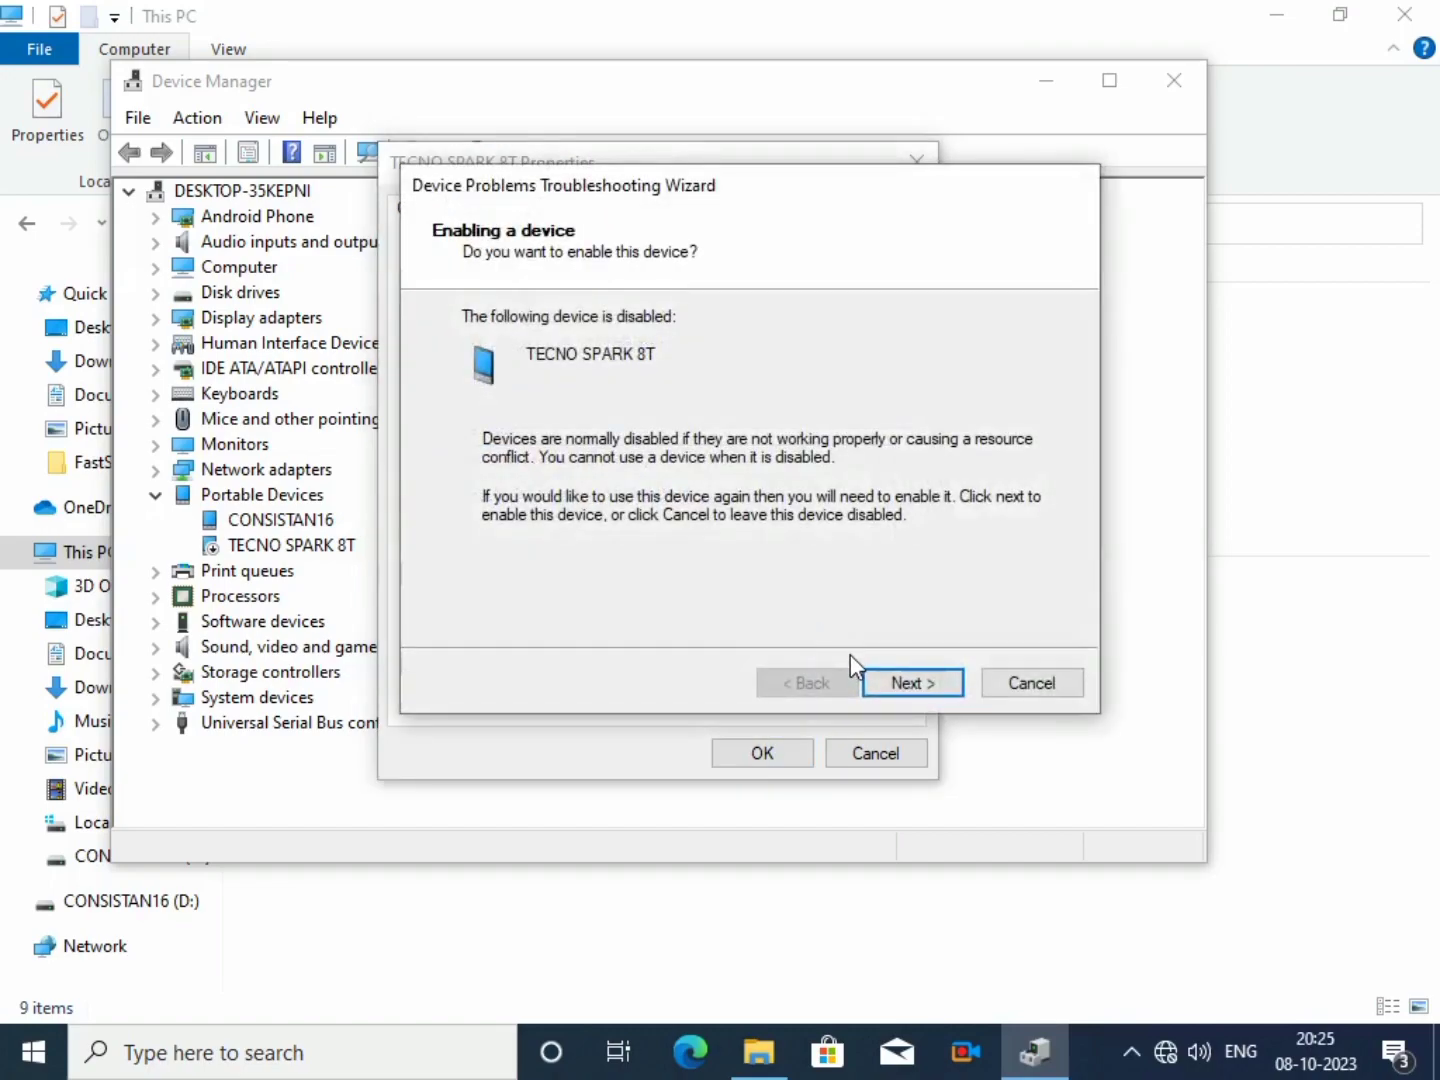
left_click(910, 686)
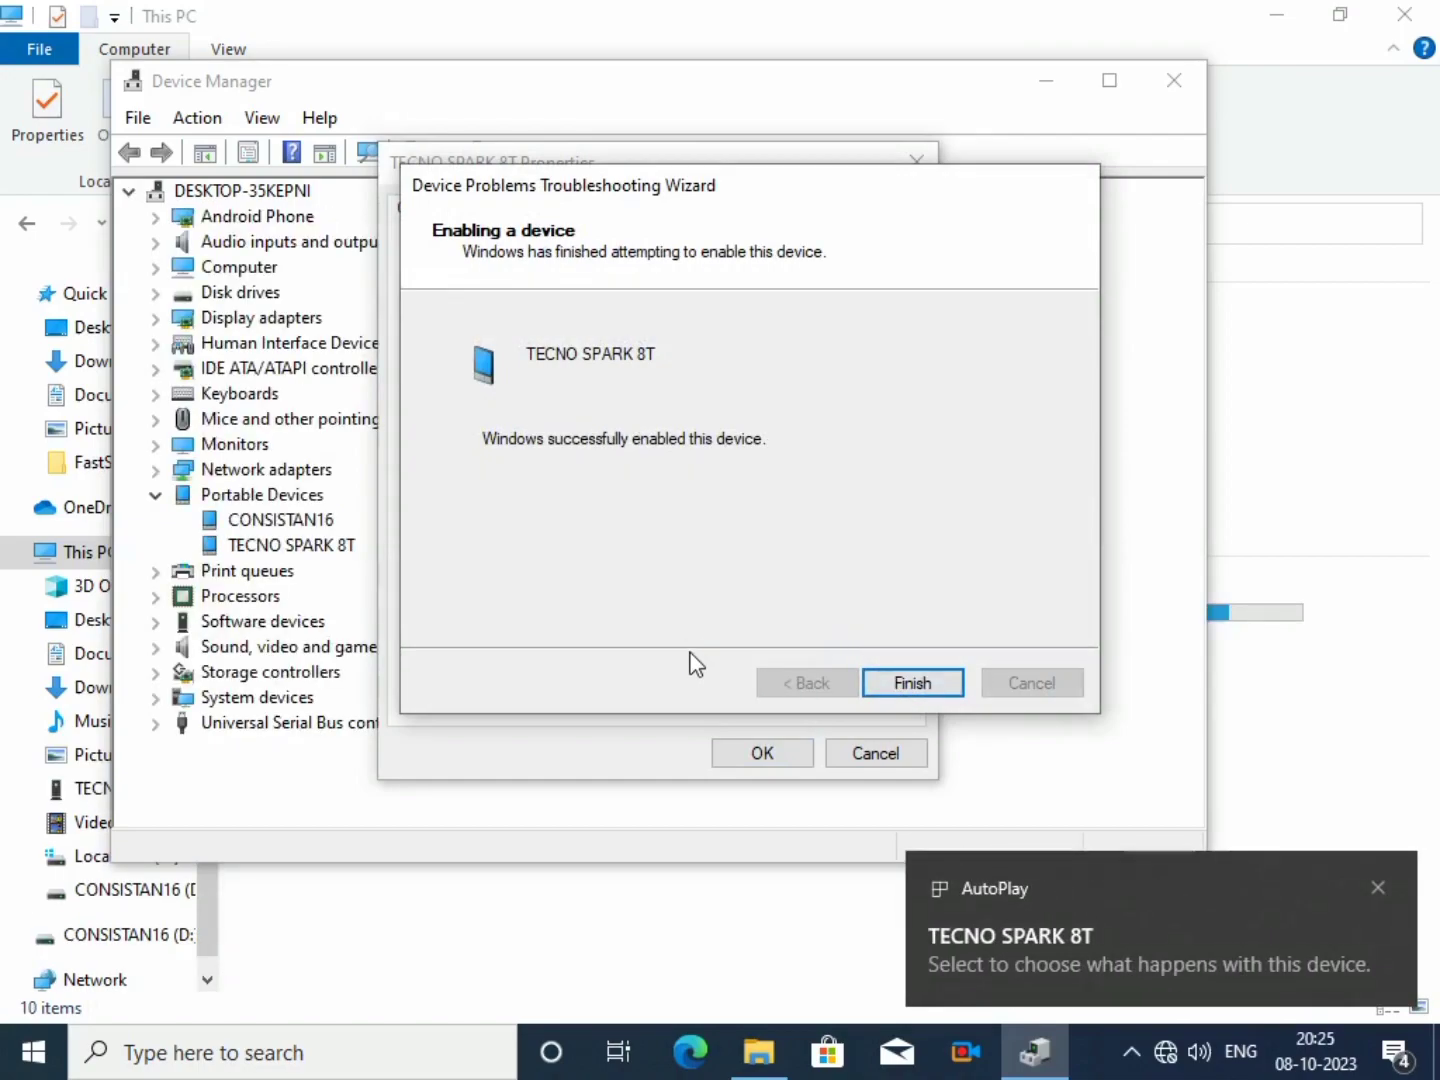
left_click(910, 683)
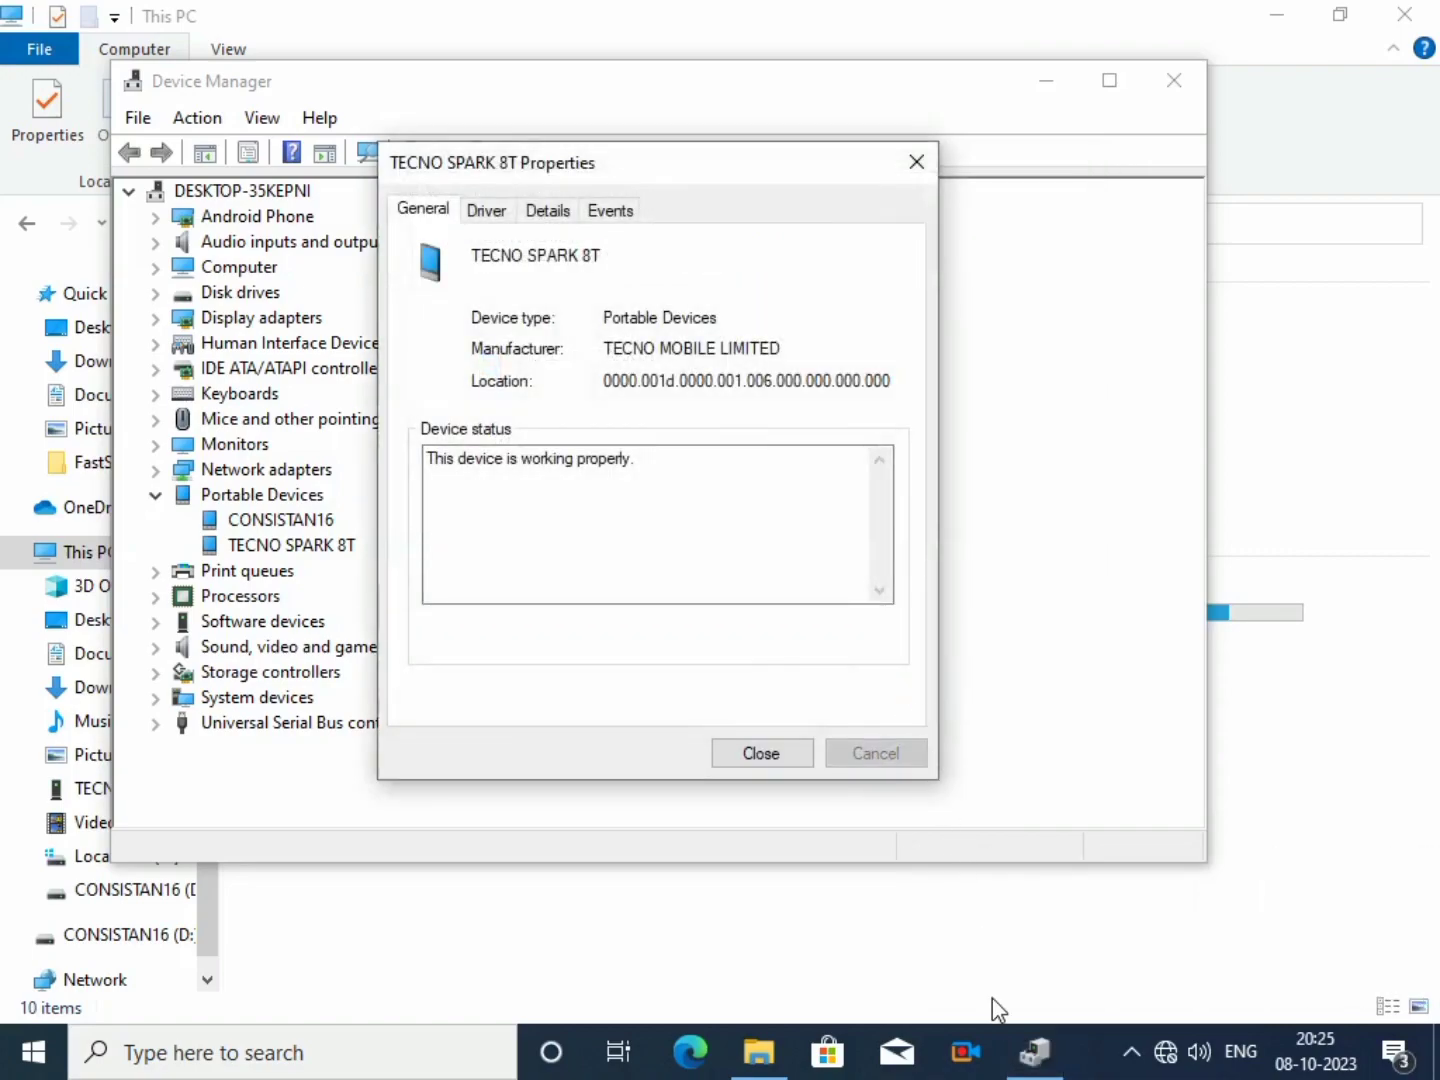
left_click(1130, 1052)
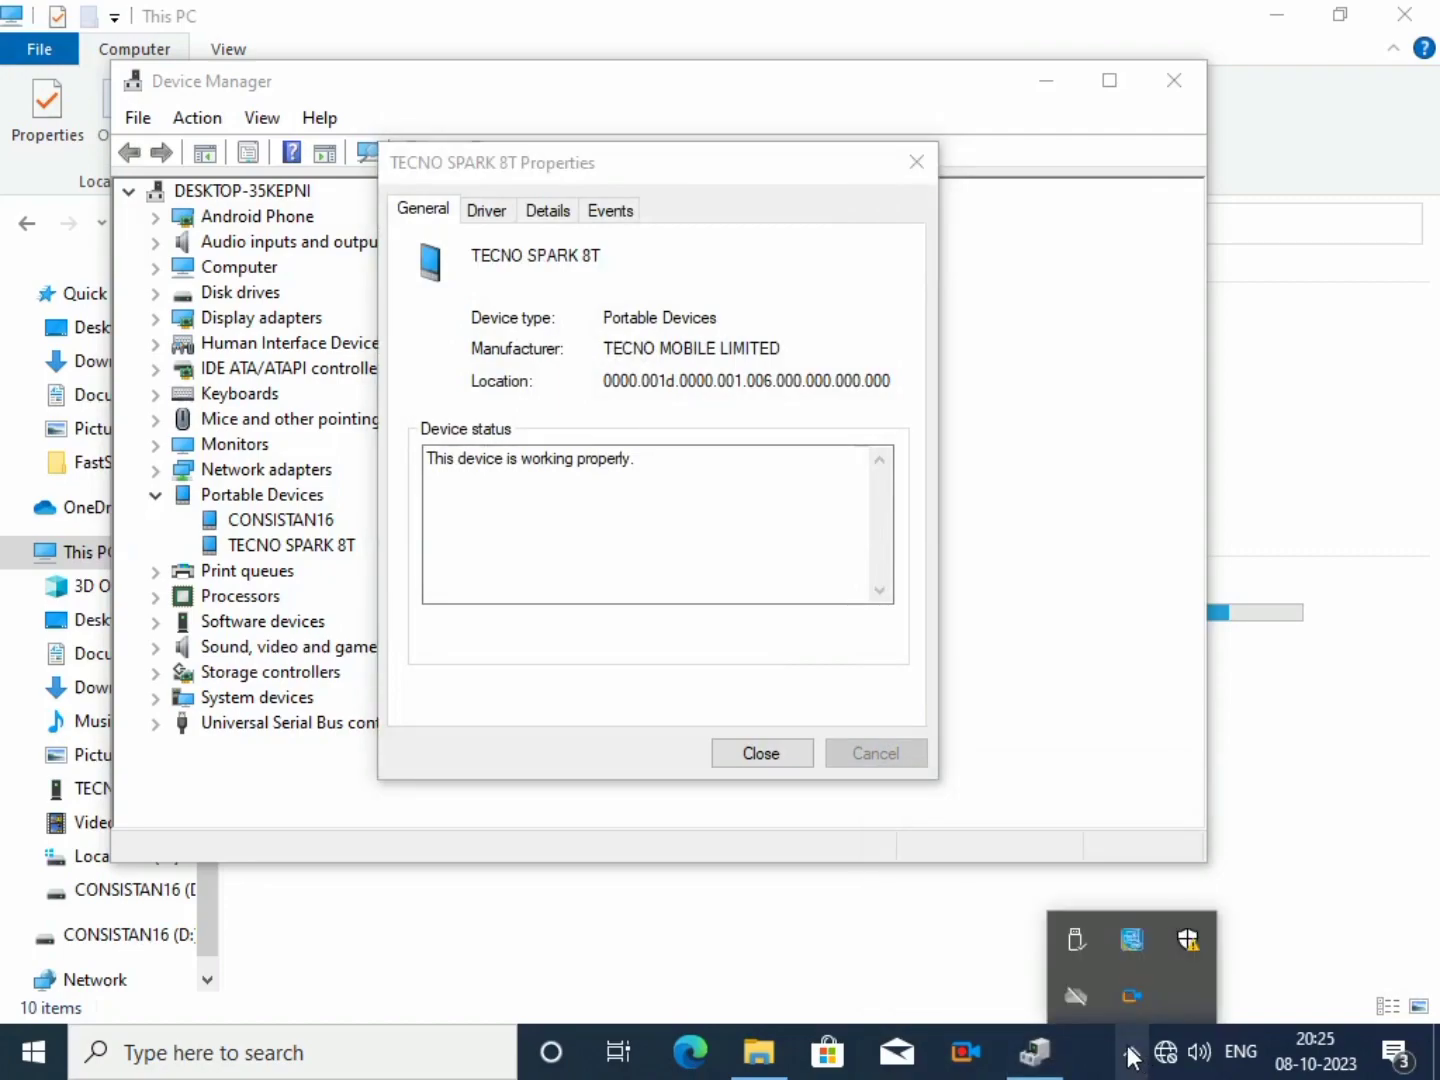
left_click(1131, 1055)
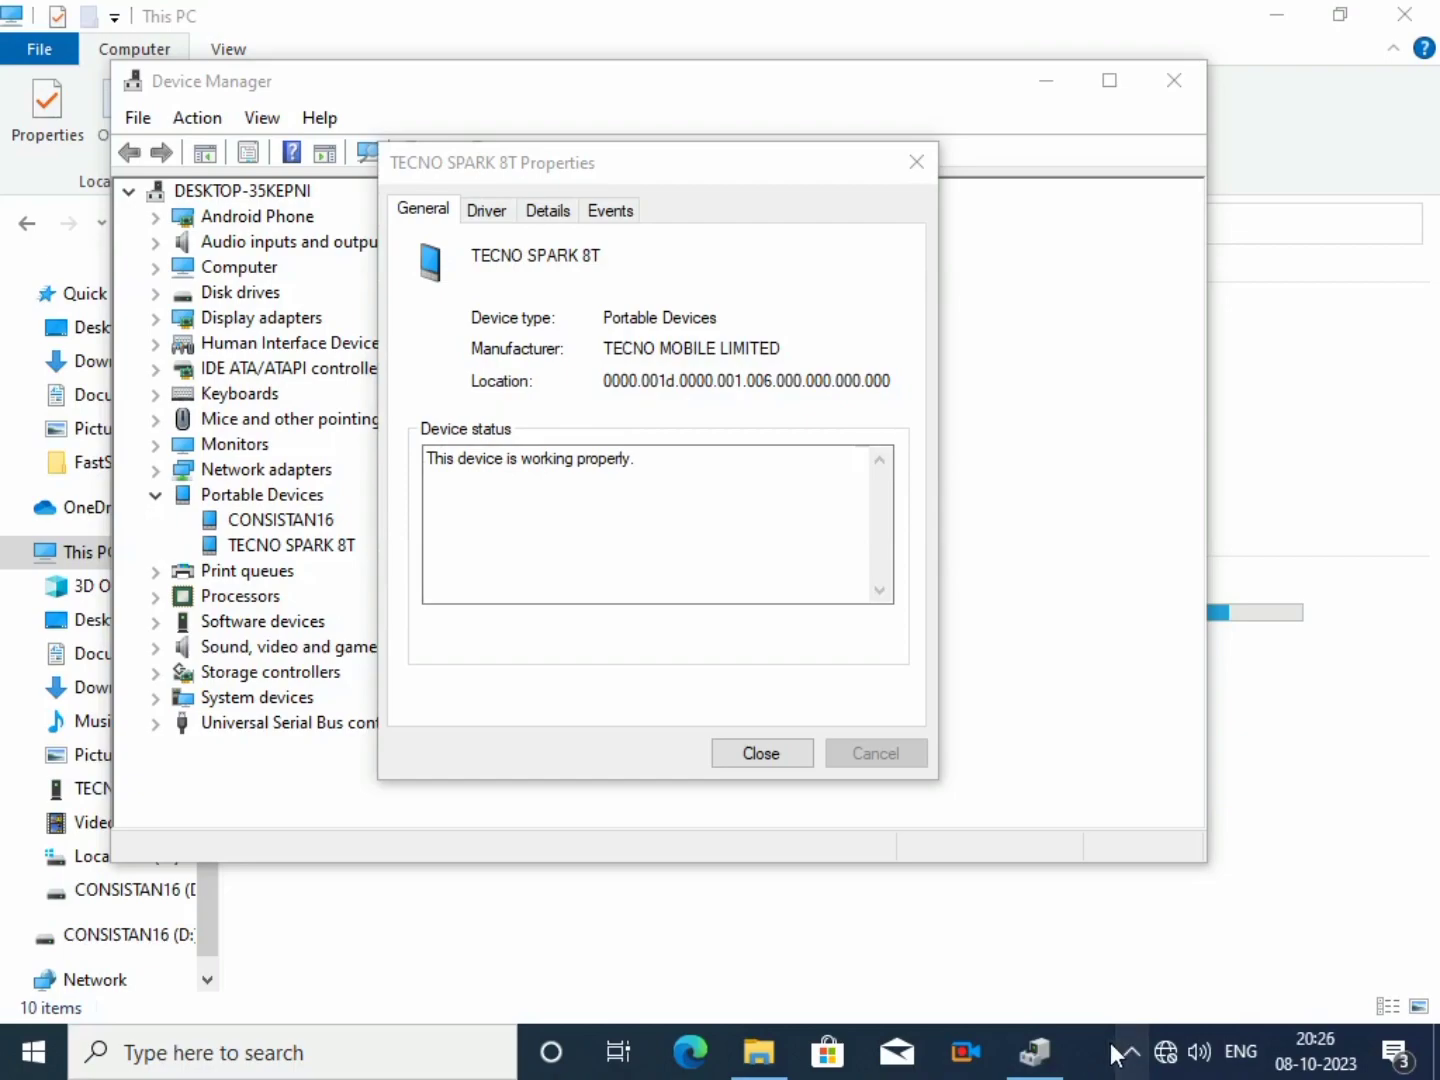
left_click(1130, 1053)
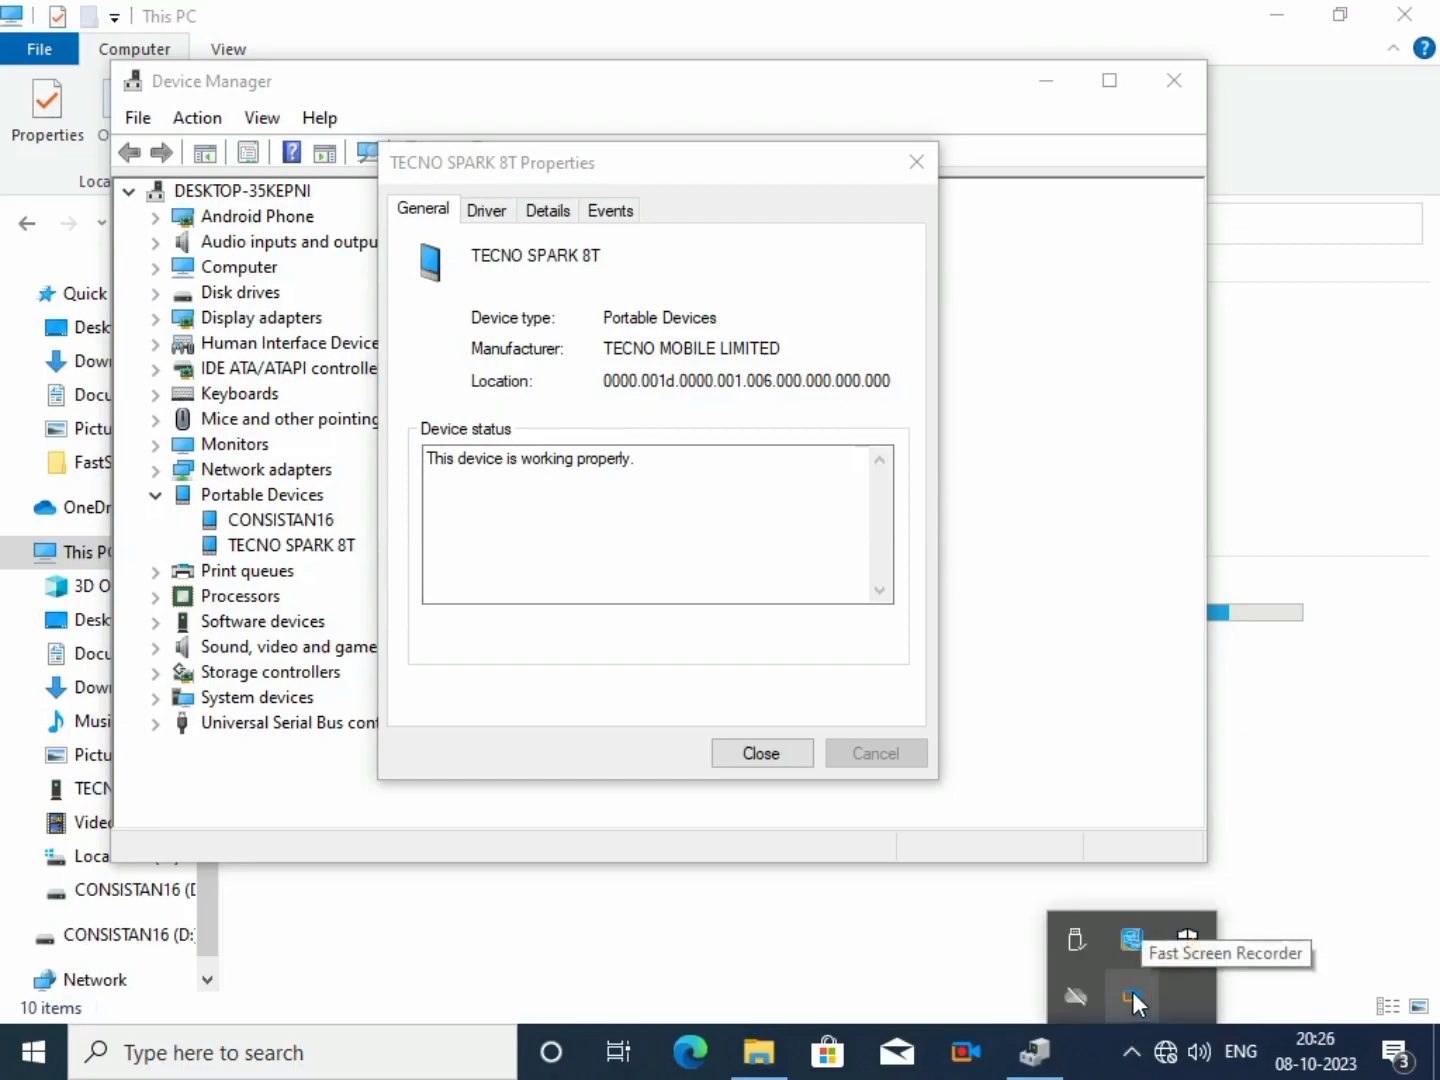